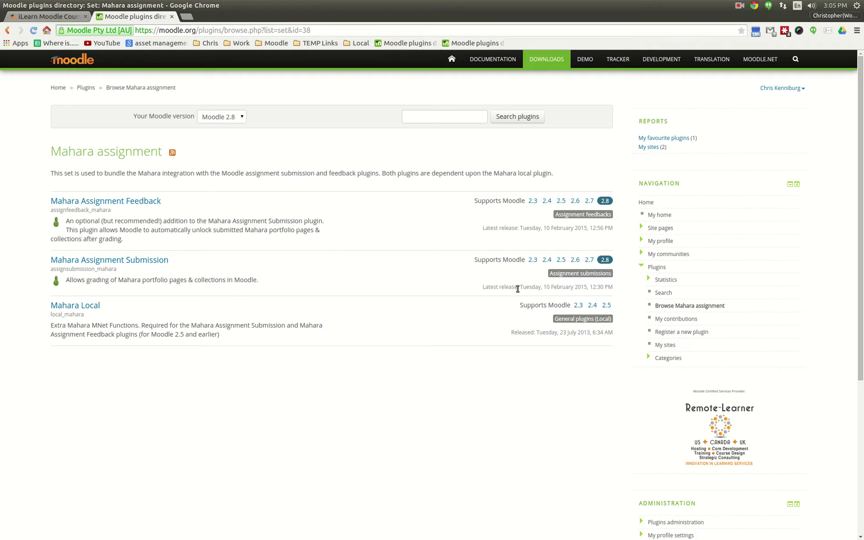
Highlight the Mahara Submission plugin's latest release date, then switch back to iLearn Moodle.
drag(518, 287, 622, 286)
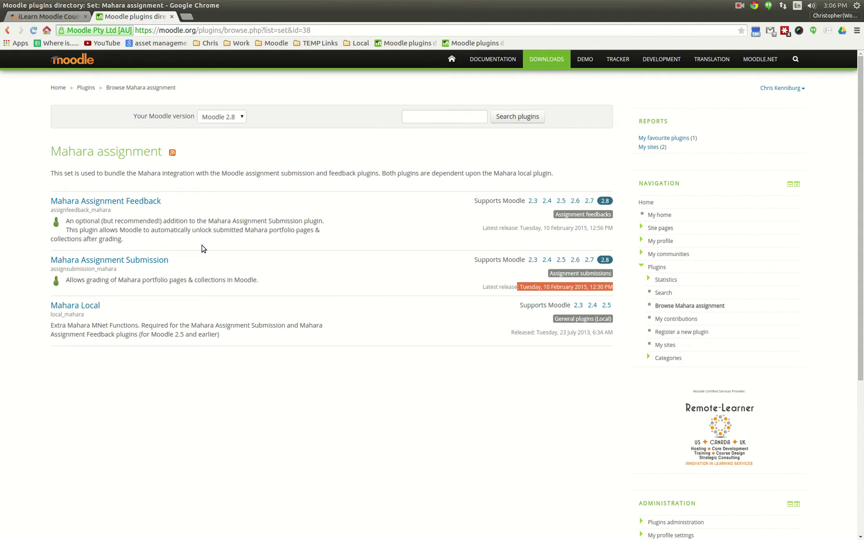
click(48, 18)
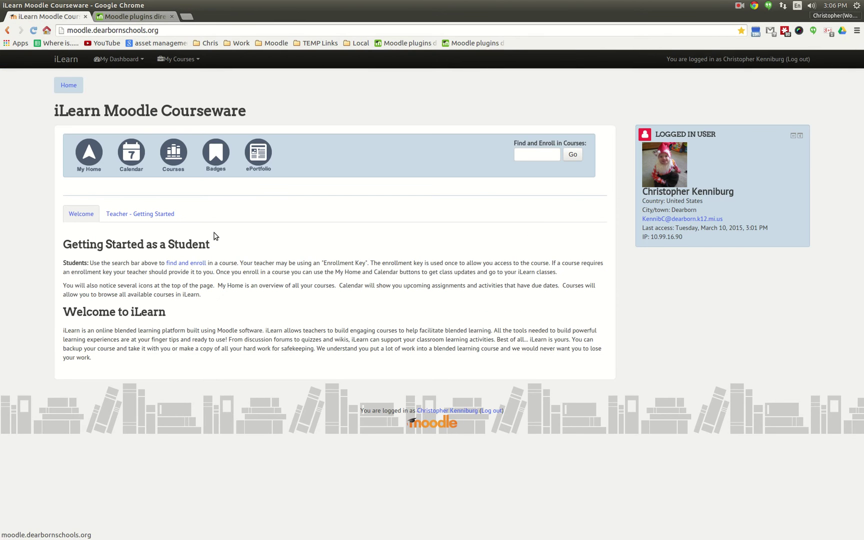
Open the Mahara dashboard and view the Spinal Muscular Atrophy (SMA) portfolio page.
click(262, 153)
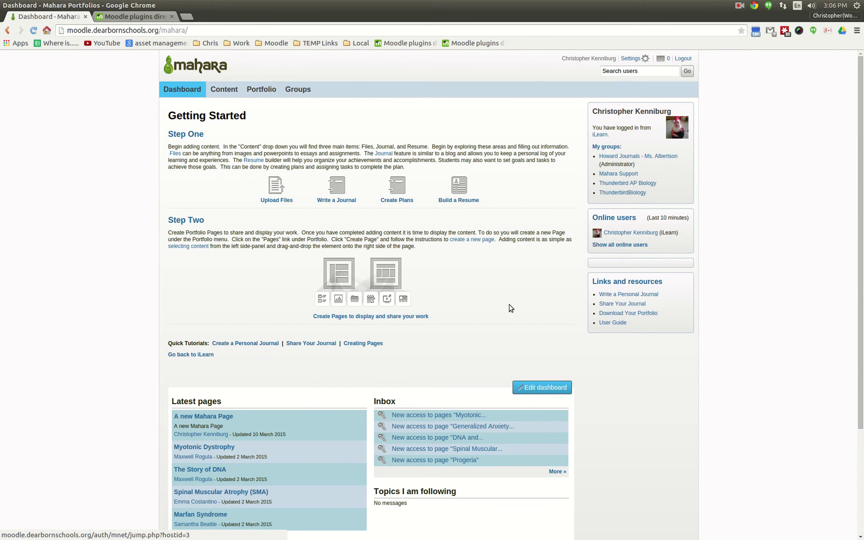
click(207, 355)
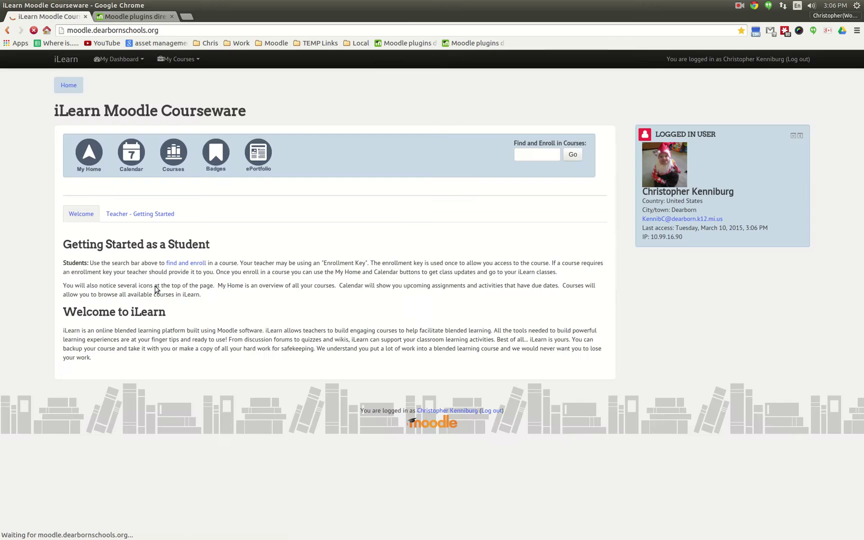
click(256, 154)
scroll(240, 270, down, 5)
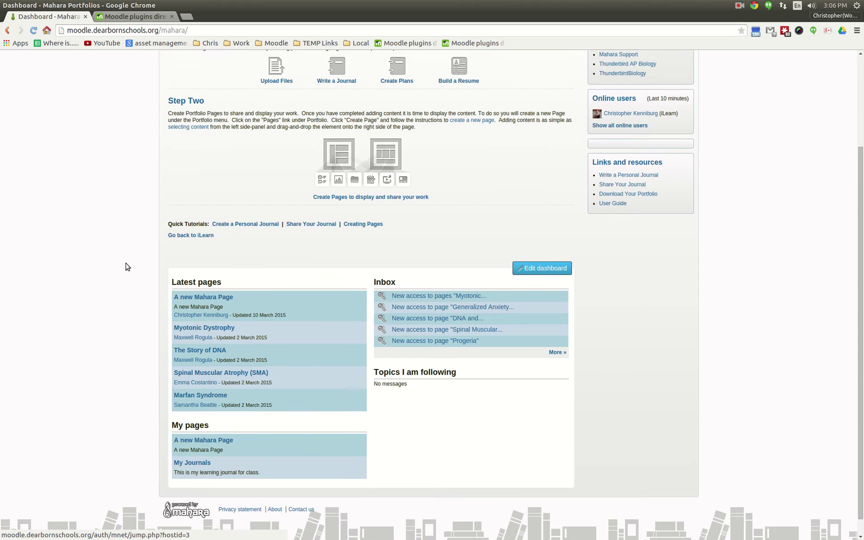
scroll(120, 267, down, 1)
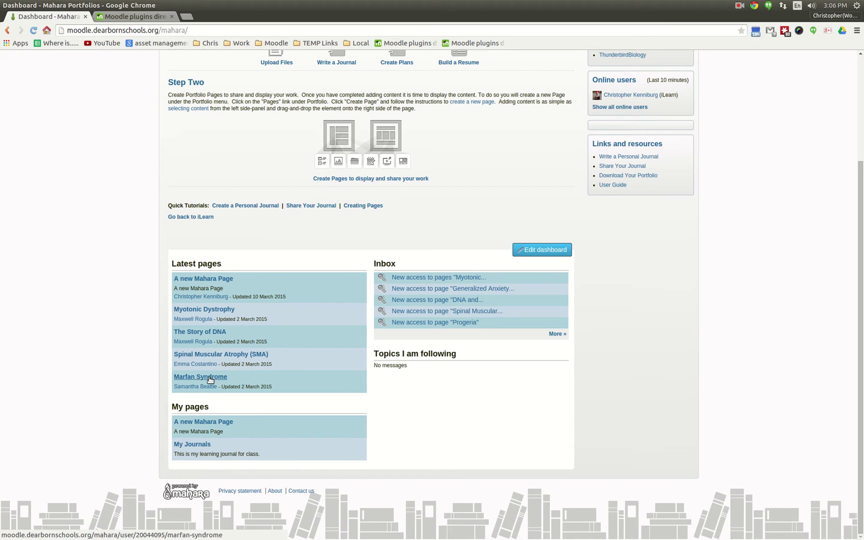
click(238, 359)
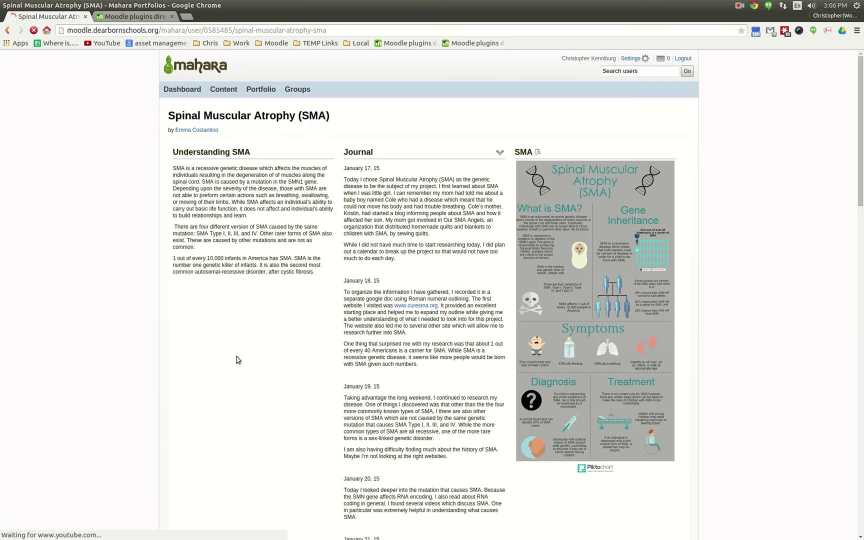
scroll(295, 330, down, 14)
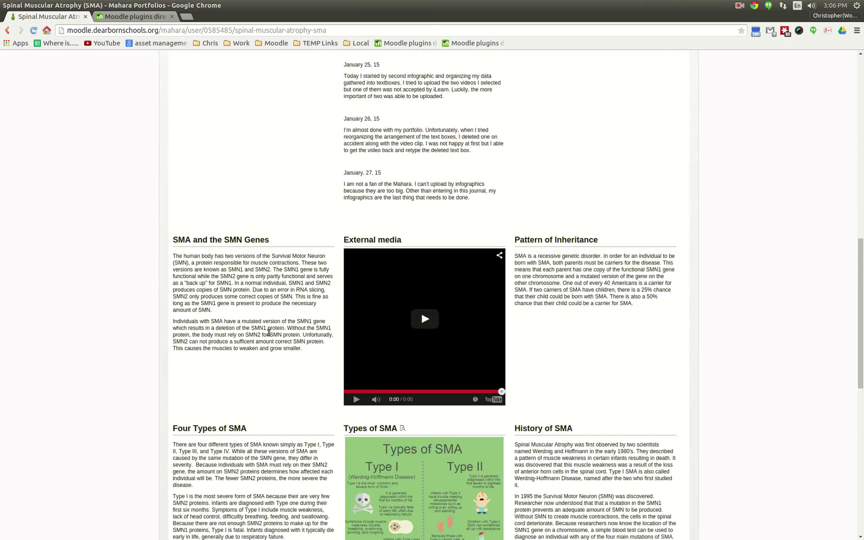
scroll(268, 337, down, 7)
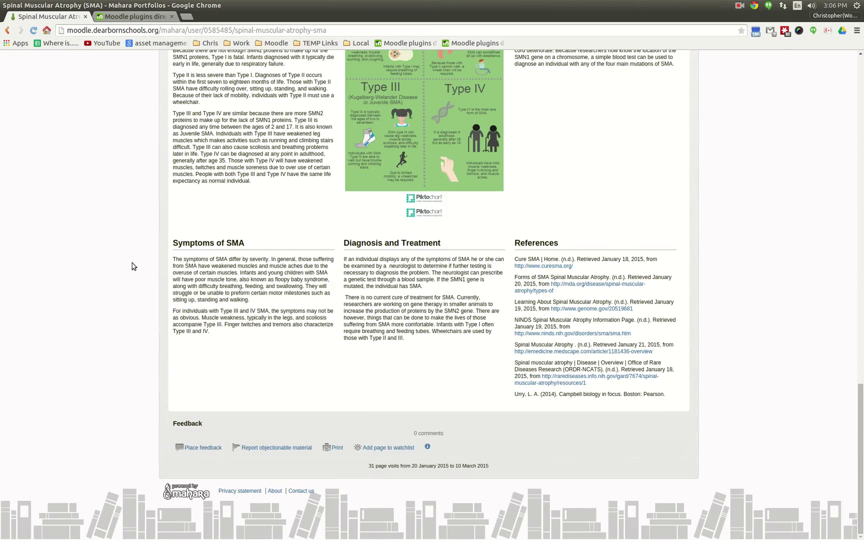
right_click(125, 257)
click(143, 260)
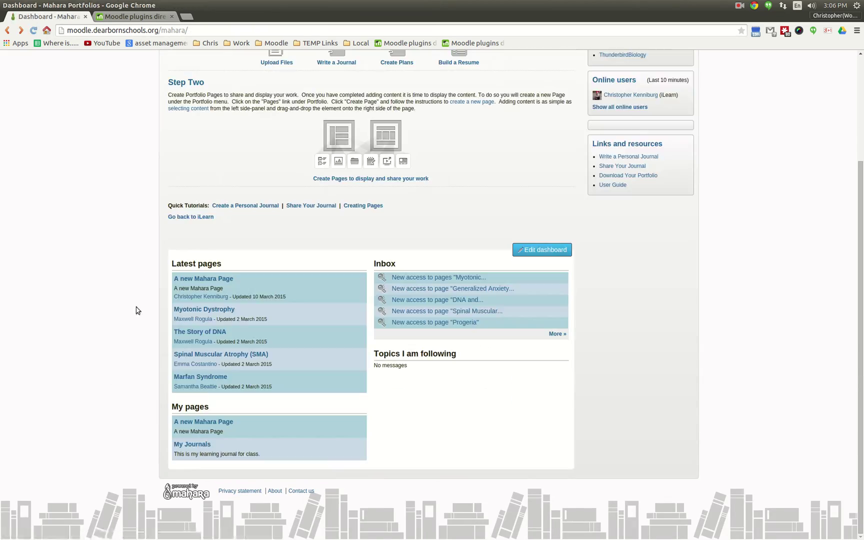
View the Marfan Syndrome portfolio page, then go back through the dashboard to iLearn.
click(188, 378)
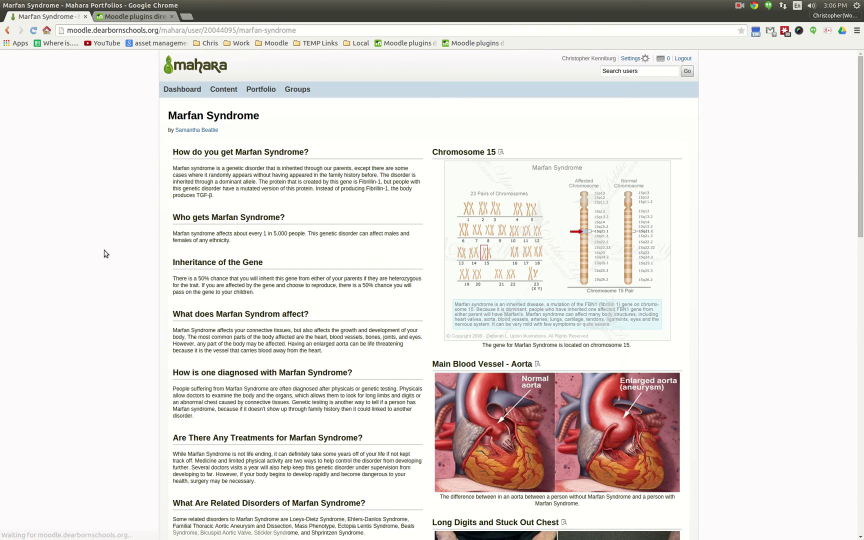
scroll(260, 304, down, 10)
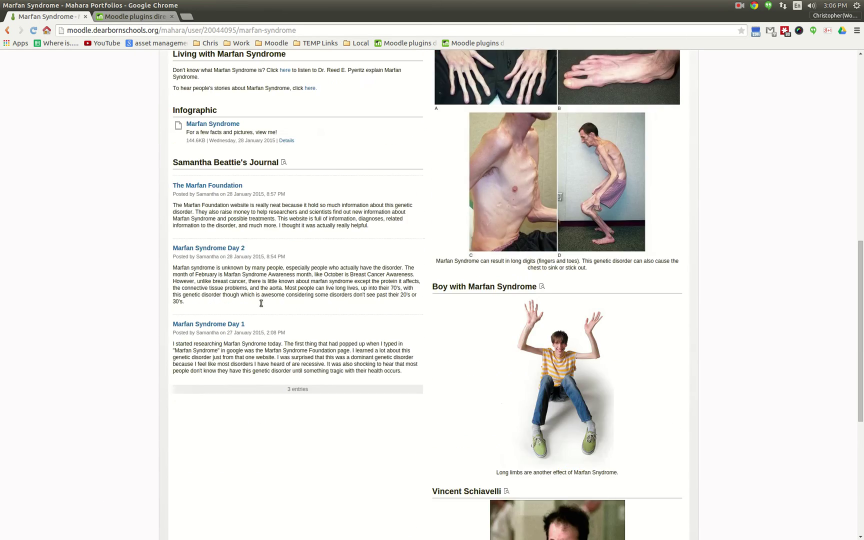
scroll(260, 304, down, 6)
scroll(191, 250, up, 12)
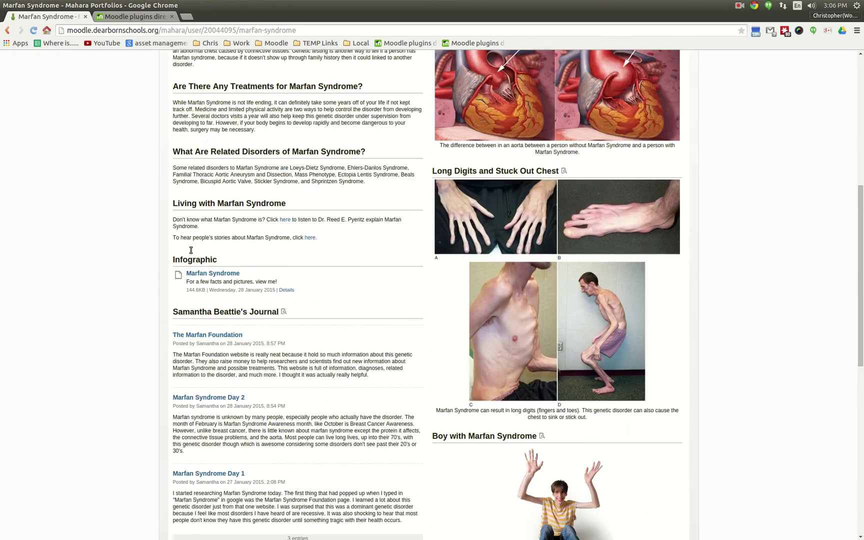
scroll(190, 250, up, 4)
right_click(100, 176)
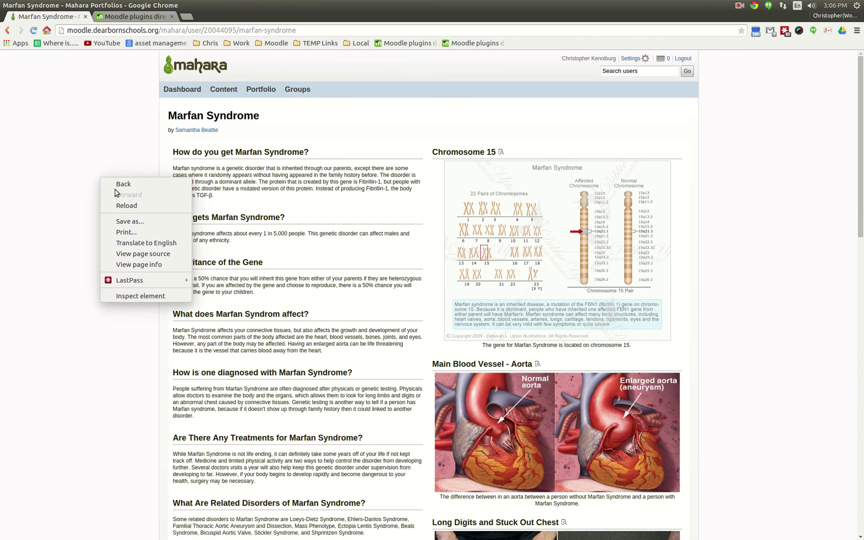
click(115, 186)
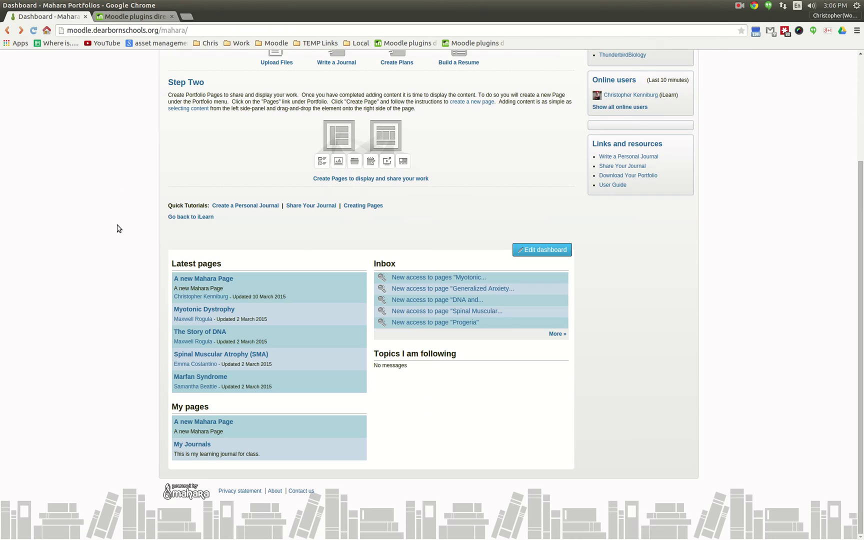
scroll(116, 225, up, 2)
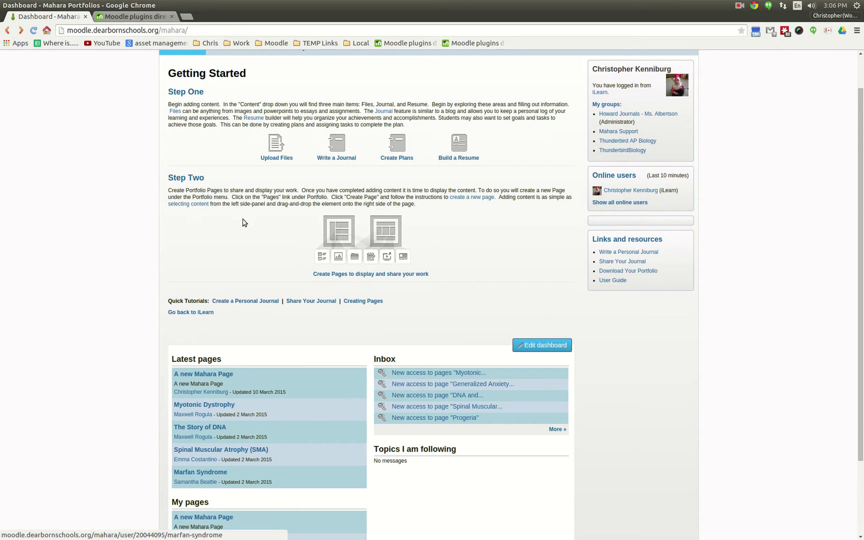
click(213, 314)
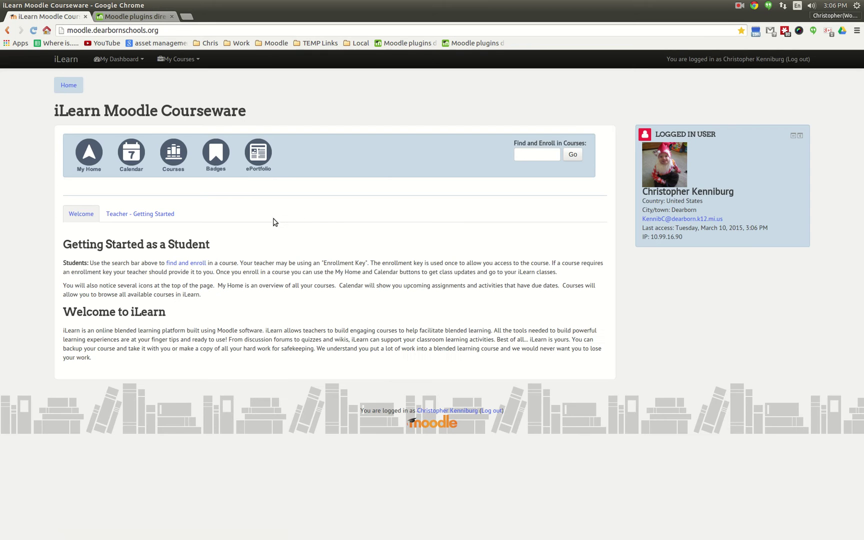
Open the Mahara Assignment from the Training and Testing course under My Courses.
click(183, 63)
click(210, 206)
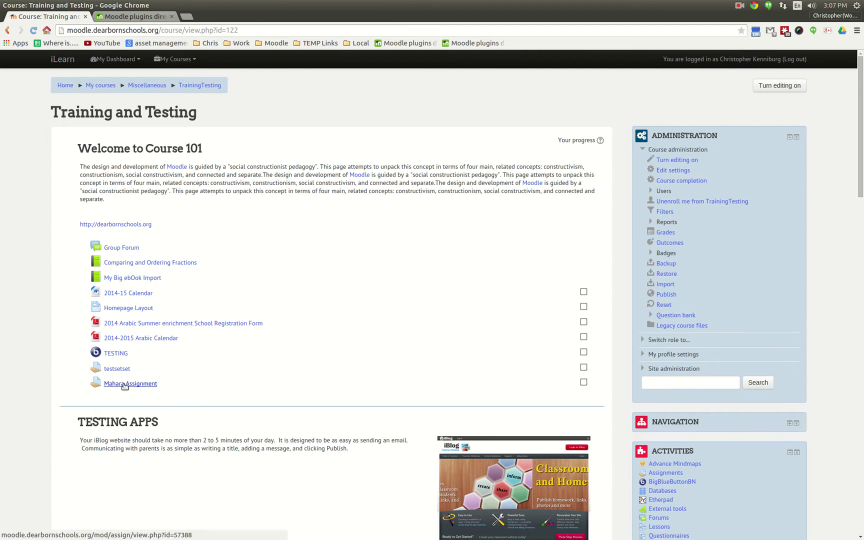
scroll(140, 387, down, 3)
click(137, 267)
scroll(298, 340, down, 2)
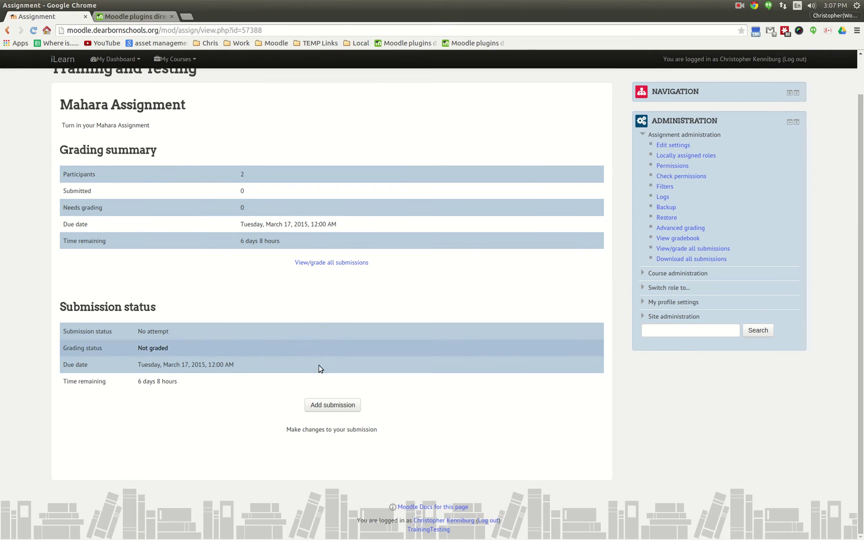
Start a new submission and look over the heading above the portfolio pages list.
click(333, 406)
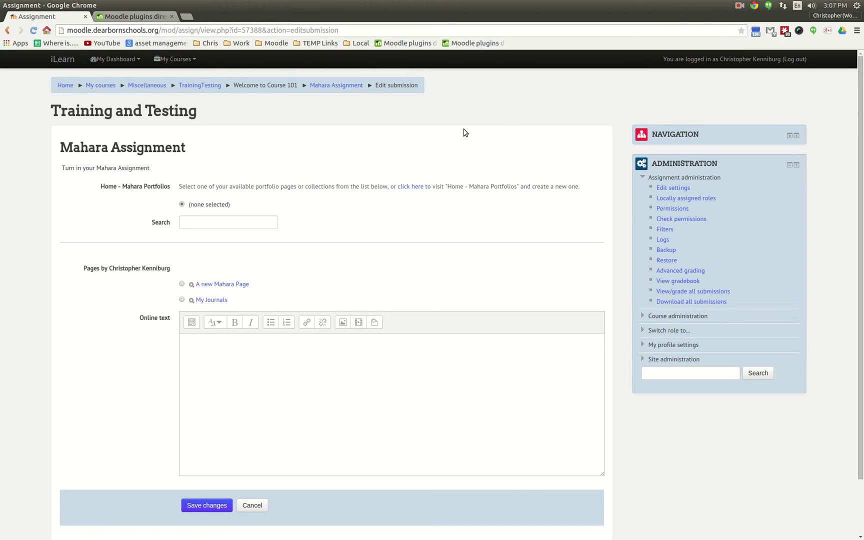
scroll(250, 165, down, 2)
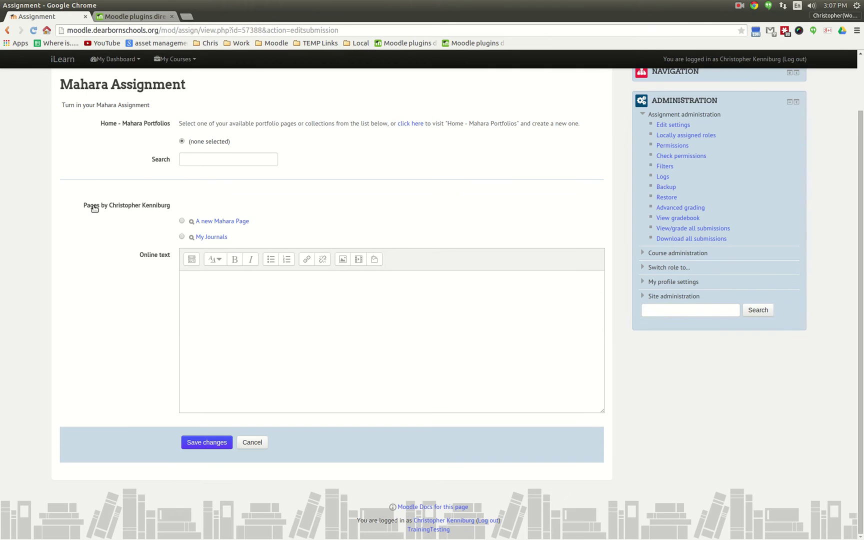
drag(93, 207, 207, 207)
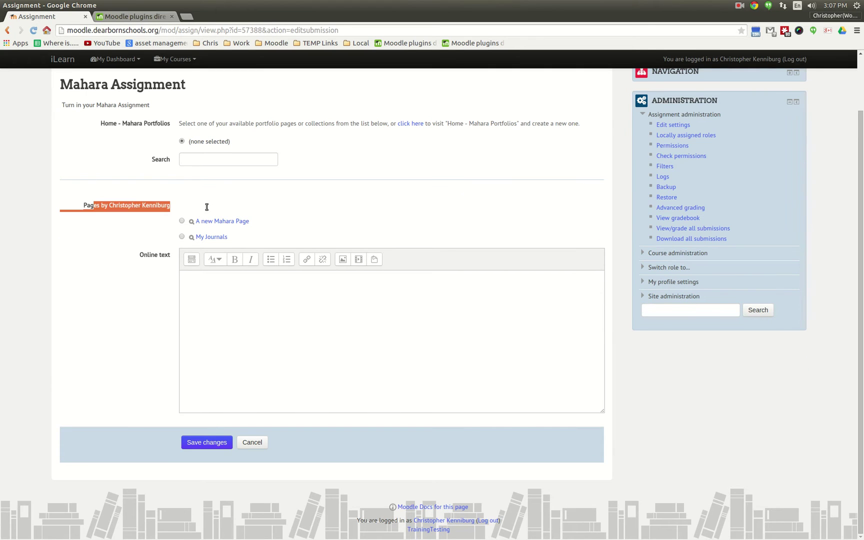
click(375, 205)
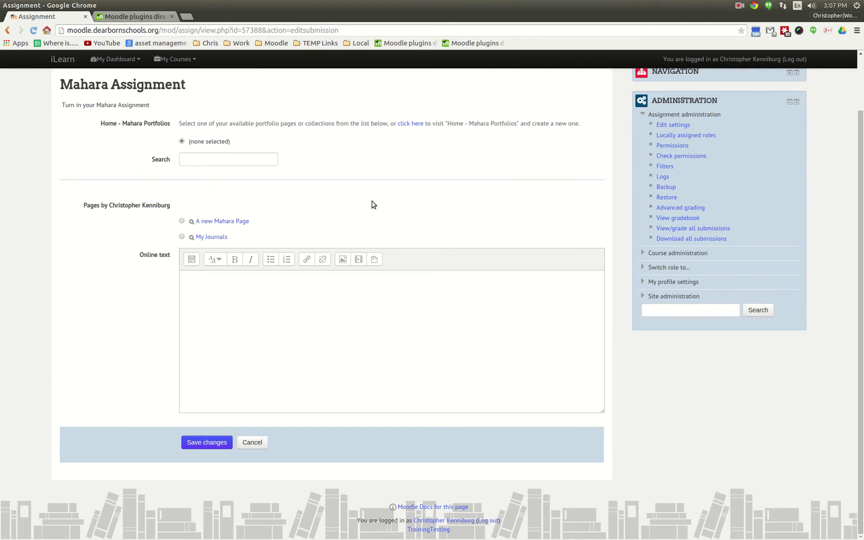
Preview the My Journals portfolio page.
click(192, 238)
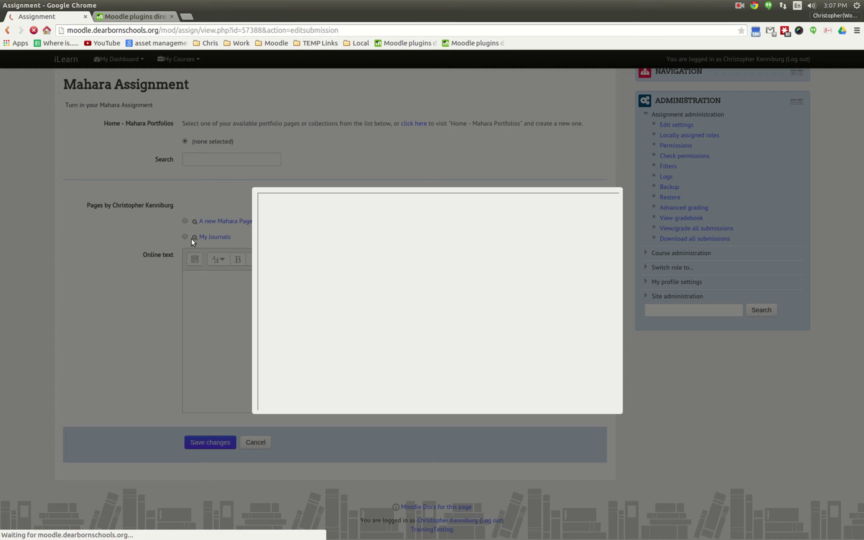
scroll(464, 270, down, 2)
scroll(464, 271, down, 7)
scroll(535, 326, down, 6)
drag(618, 390, 629, 203)
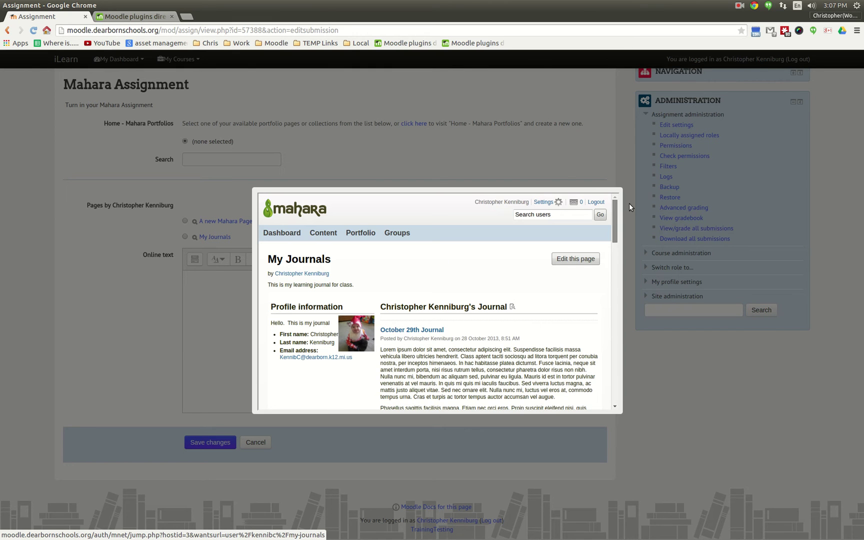
click(403, 155)
Preview 'A new Mahara Page' and select it as the submission.
click(192, 223)
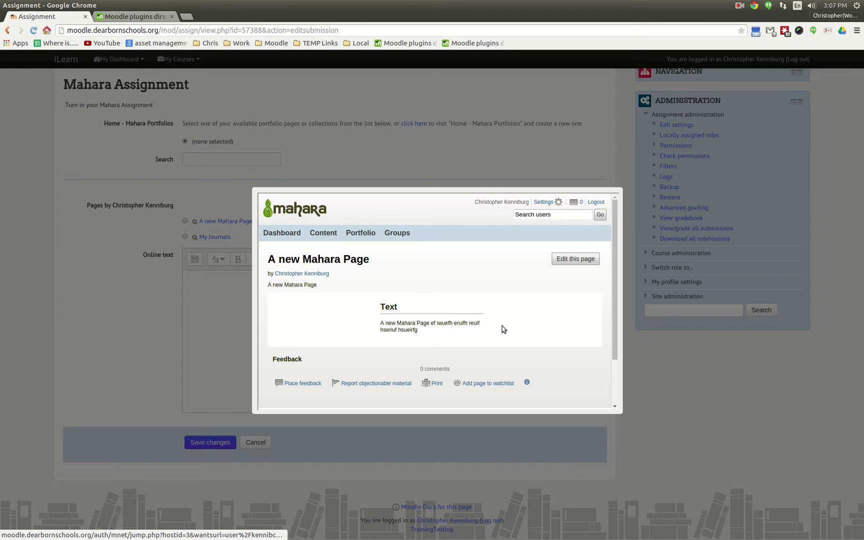
click(441, 151)
click(181, 221)
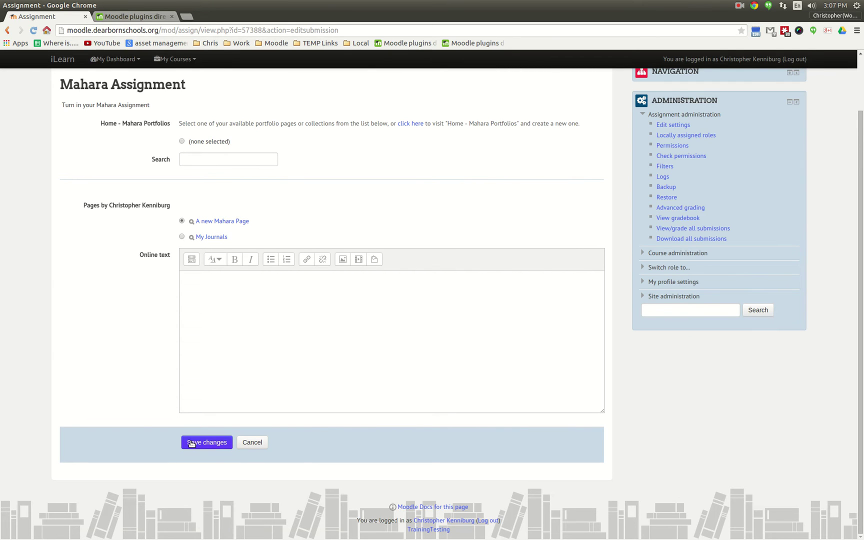
Save 'A new Mahara Page' as the submission and preview the submitted page.
click(220, 447)
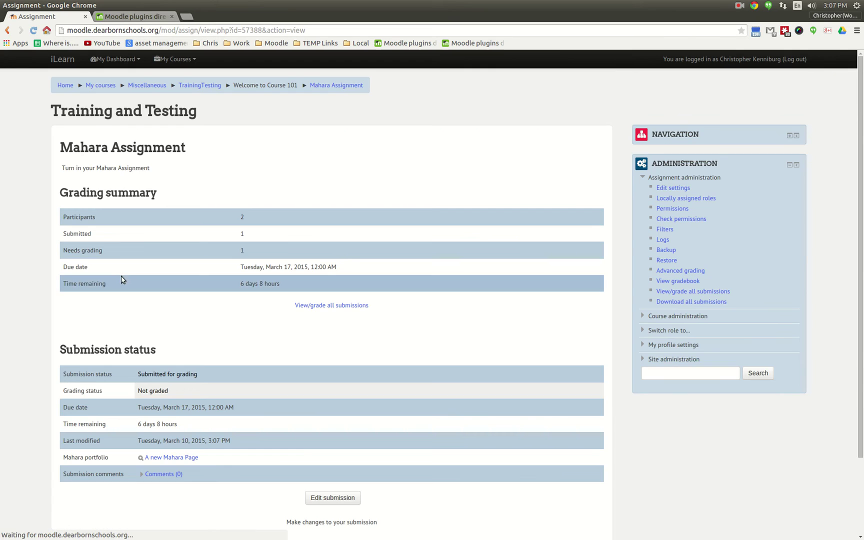
scroll(212, 393, down, 3)
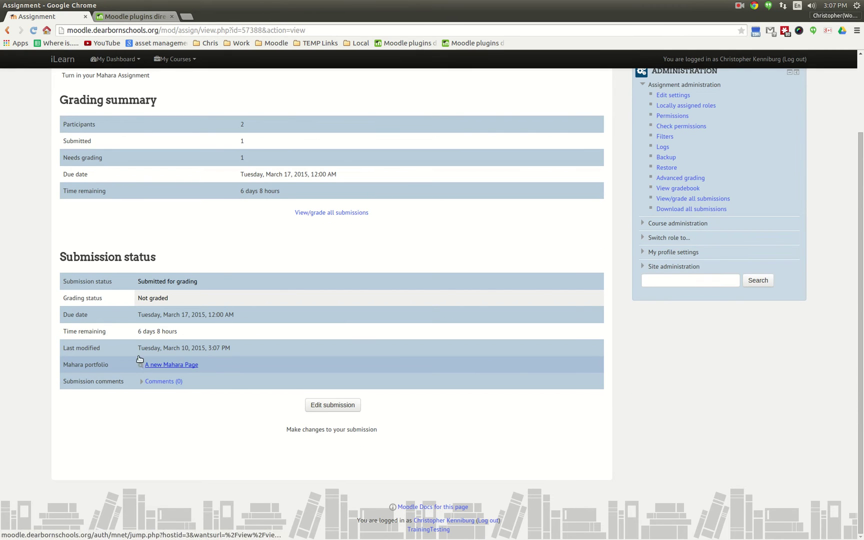
click(170, 365)
click(202, 217)
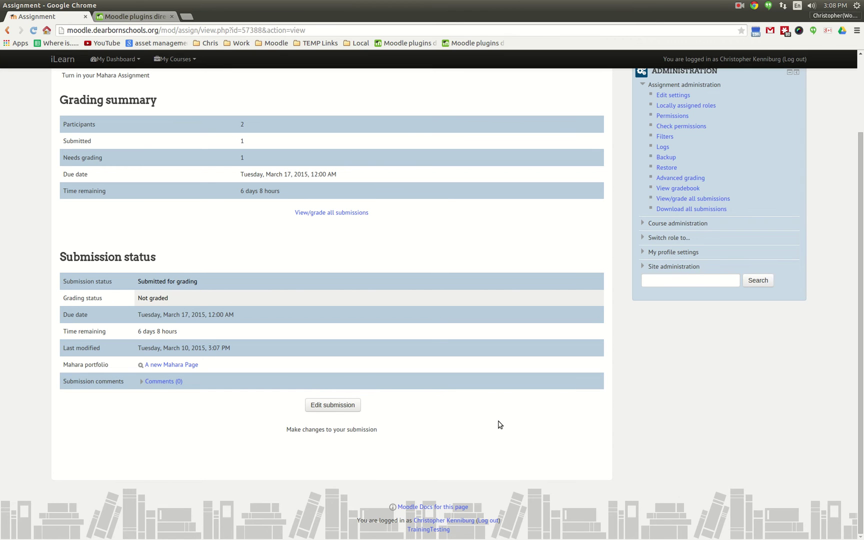
scroll(494, 422, up, 3)
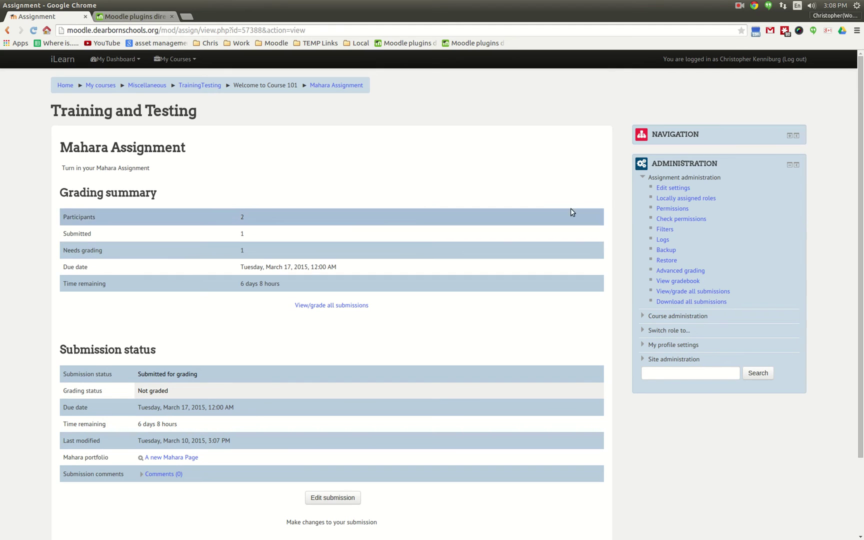
In the TrainingTesting course, turn editing on and add a new Assignment activity.
click(204, 88)
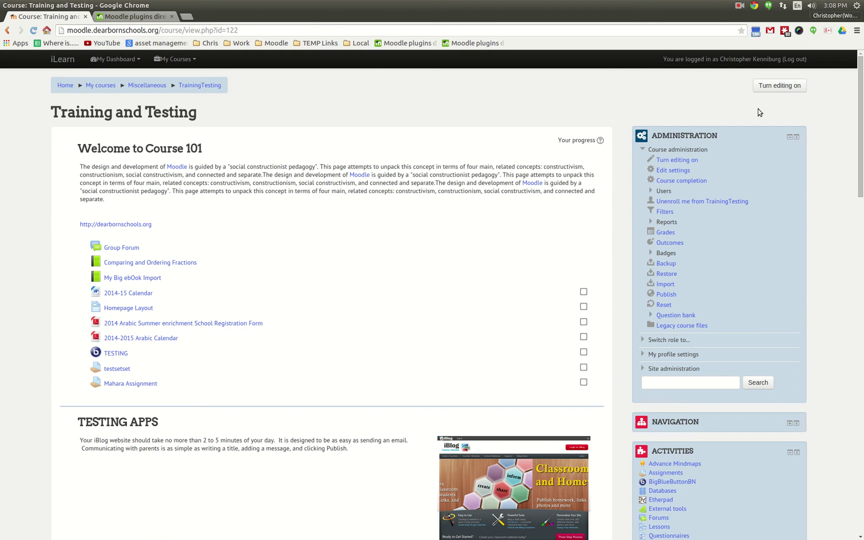
click(780, 85)
scroll(425, 311, down, 4)
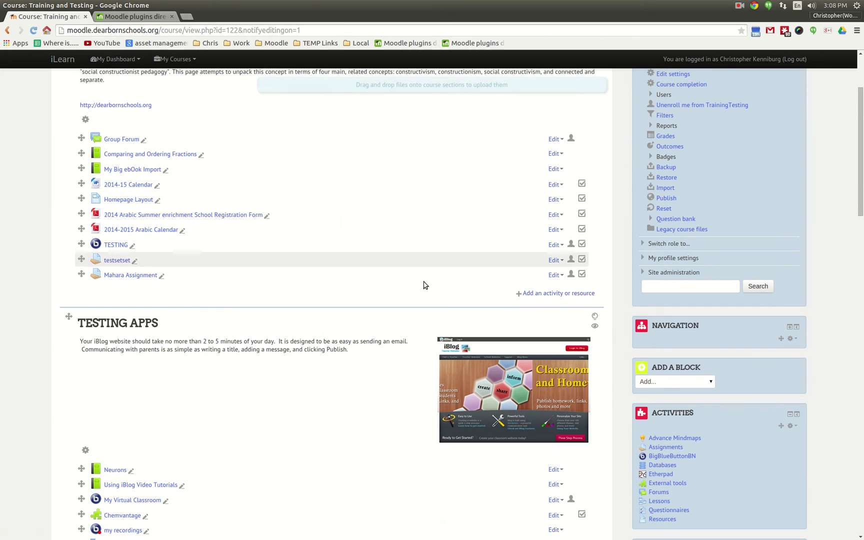
click(532, 296)
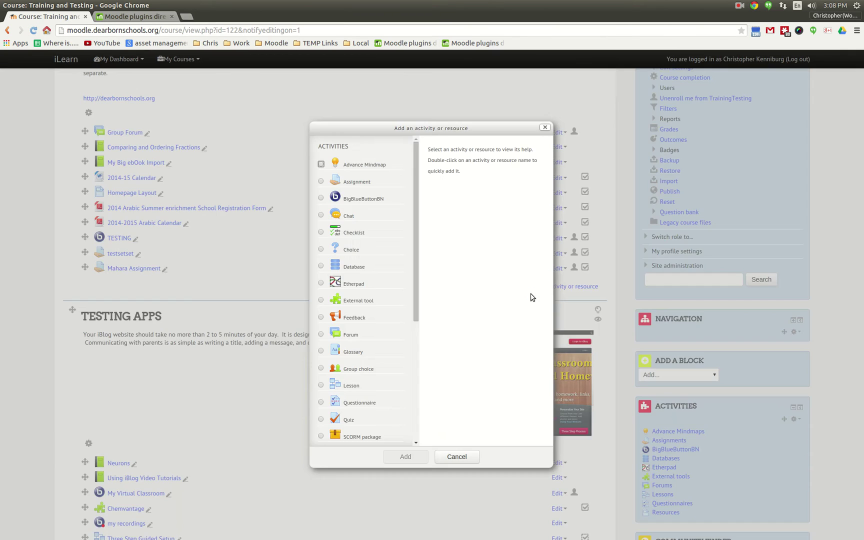
click(321, 182)
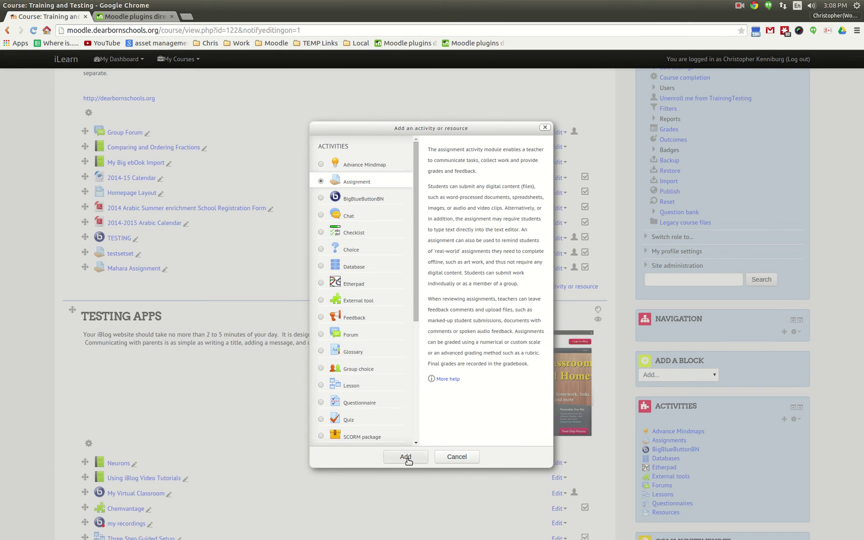
click(406, 457)
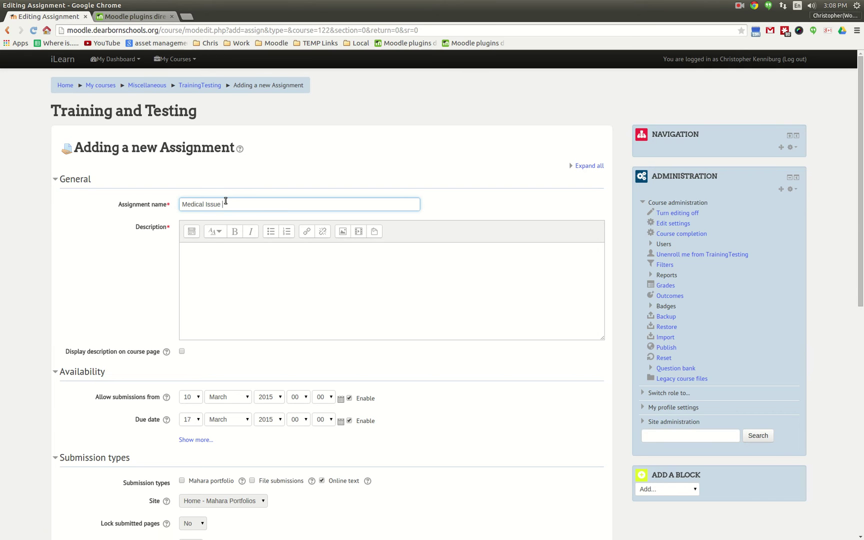
Describe the Medical Issue Page assignment, disable Online text, and accept Mahara portfolios from Home - Mahara Portfolios.
click(205, 285)
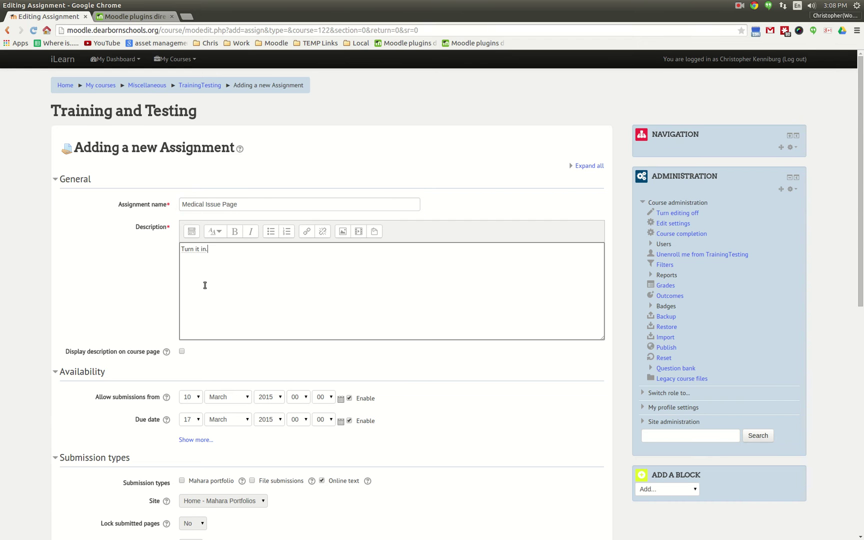
scroll(209, 304, down, 5)
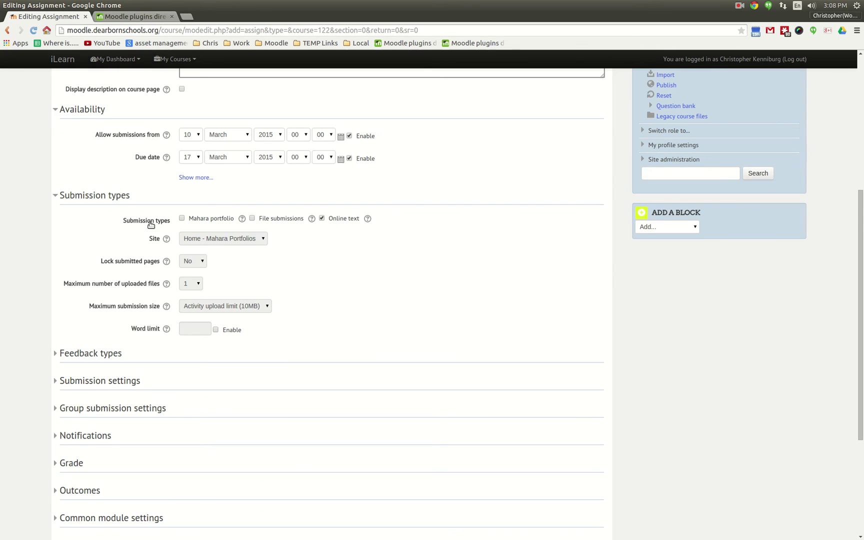
click(322, 219)
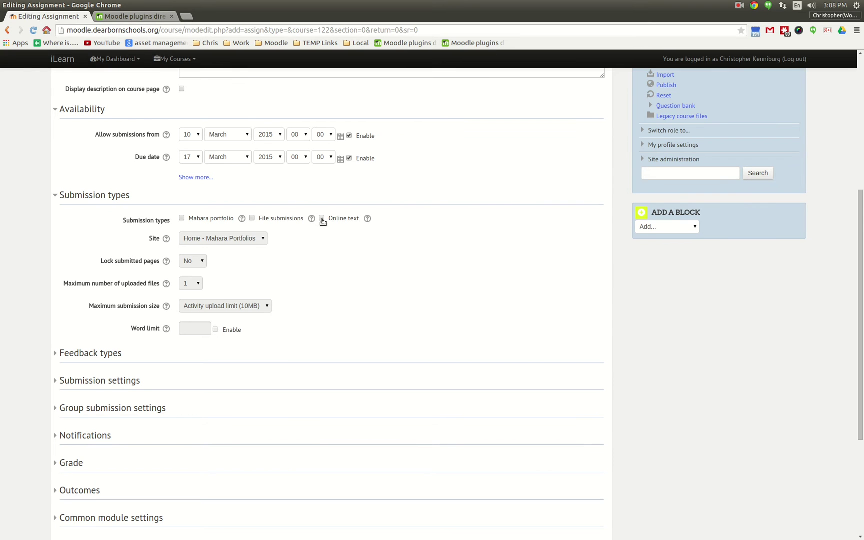
click(182, 220)
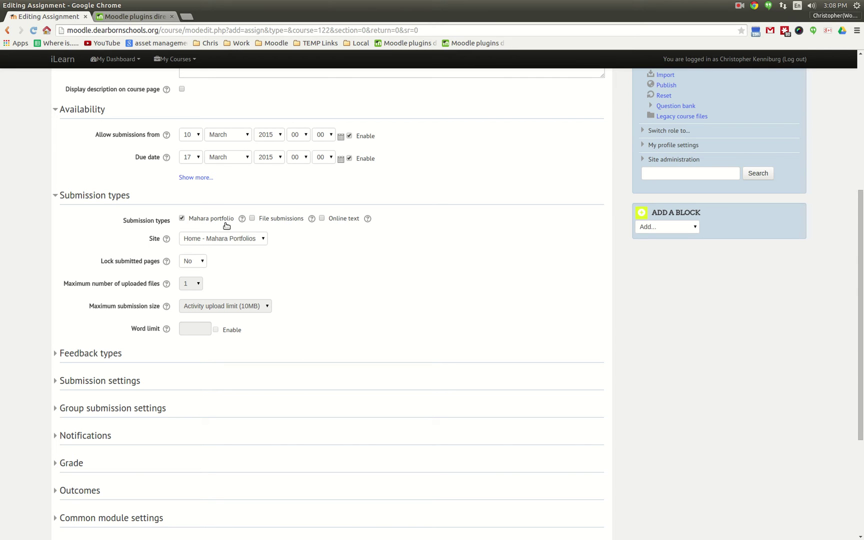
click(223, 239)
click(223, 239)
click(223, 239)
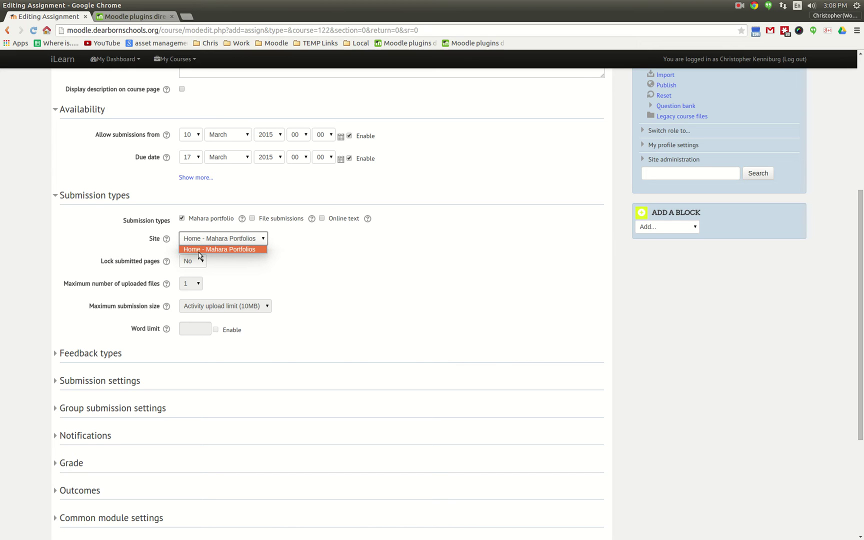
click(280, 261)
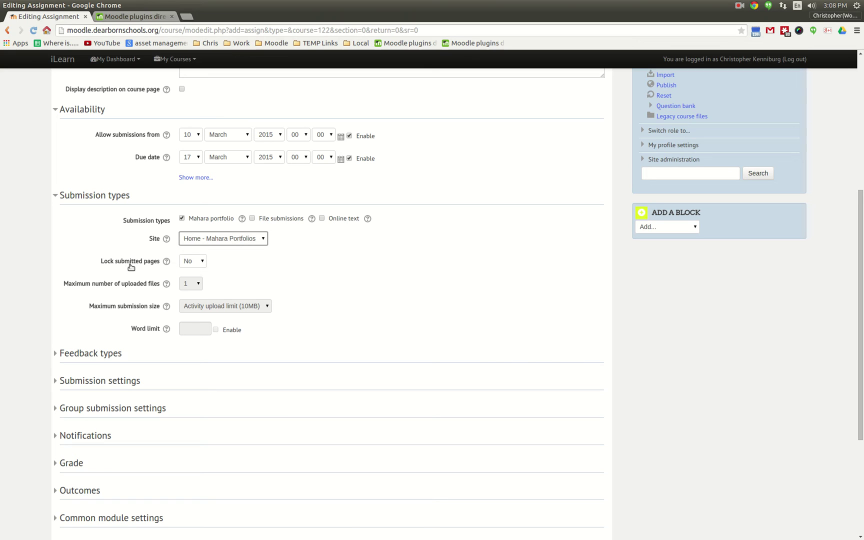
Review the lock-submitted-pages help, enable Mahara feedback, and save and display the assignment.
click(166, 261)
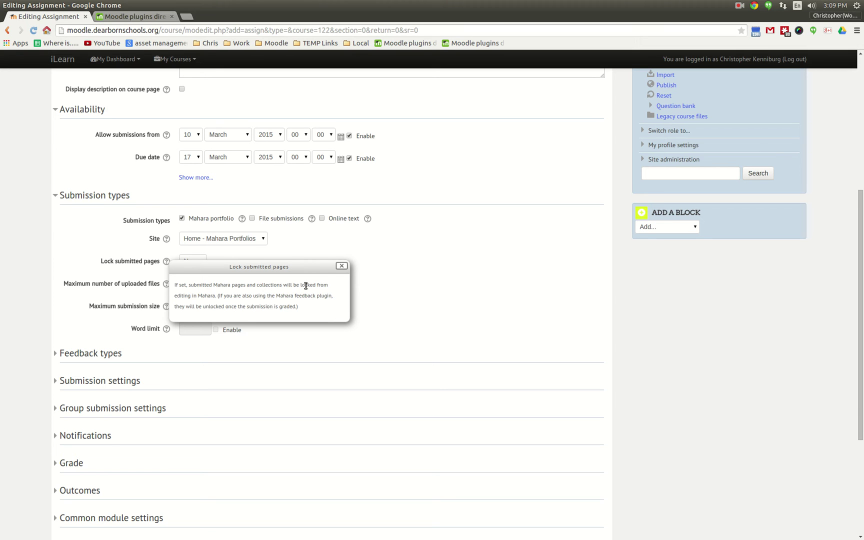
click(342, 266)
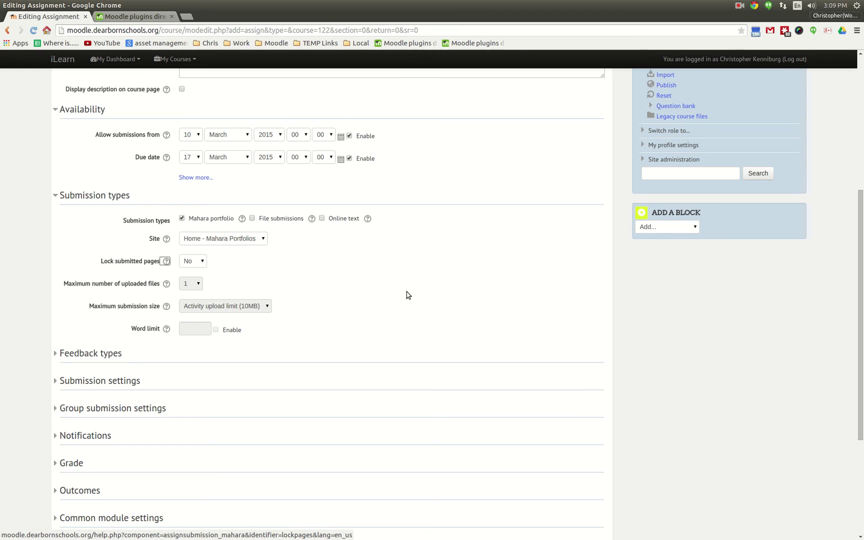
scroll(408, 295, down, 3)
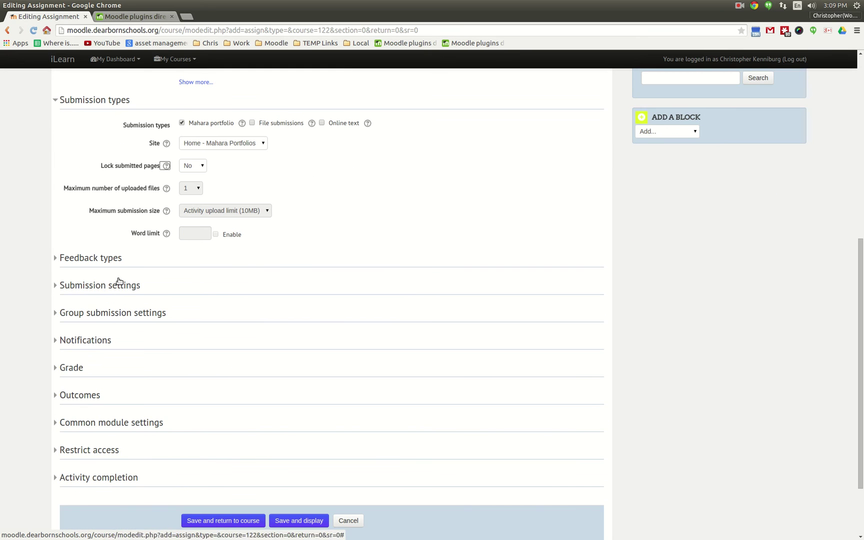
click(111, 259)
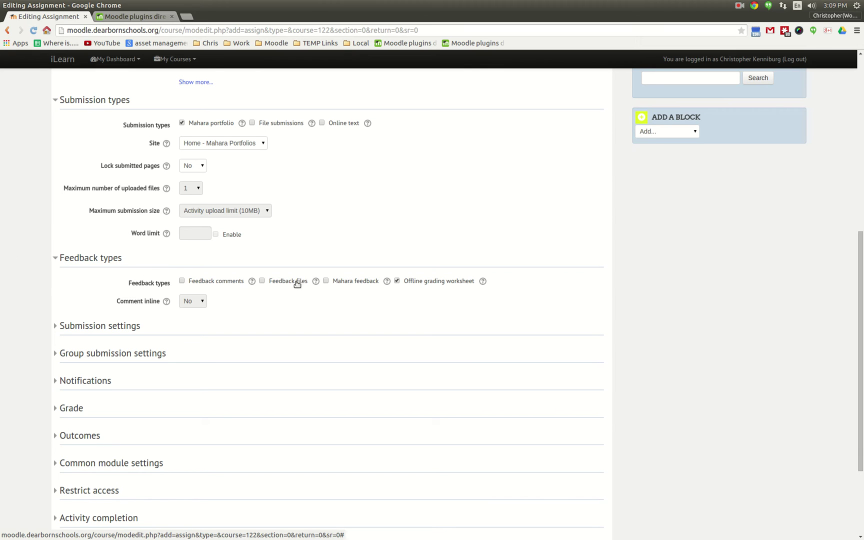
click(326, 281)
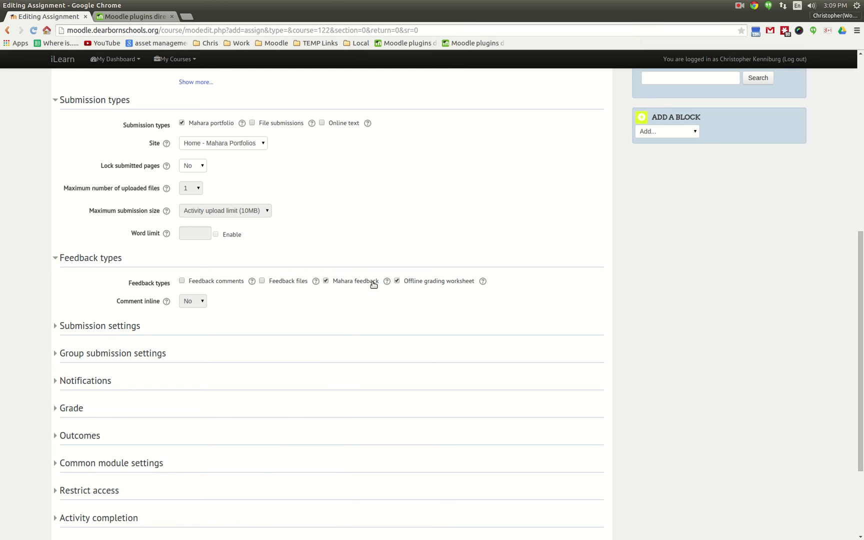
scroll(295, 431, down, 5)
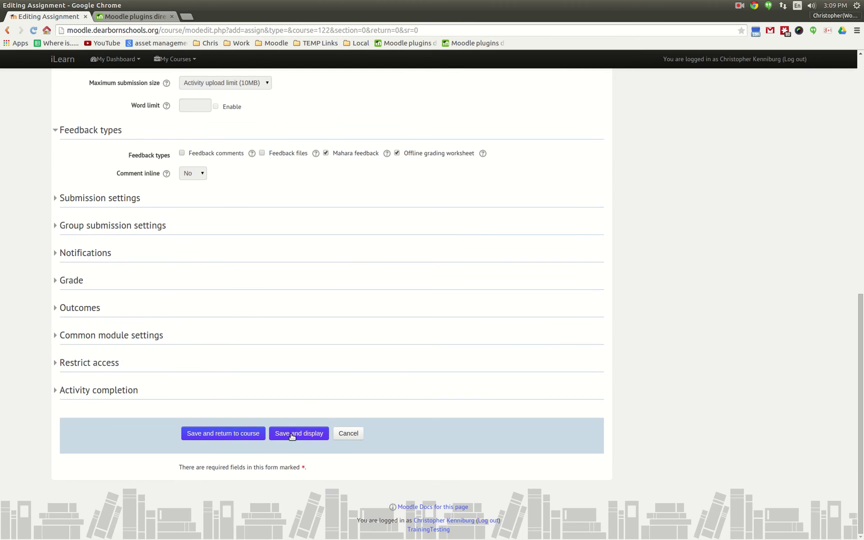
click(299, 434)
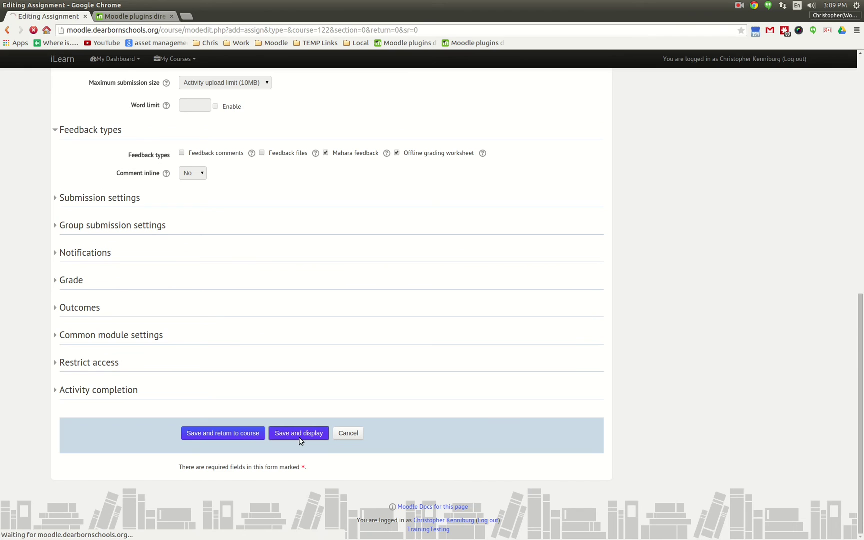
Try the Medical Issue Page submission form with My Journals, cancel it, and go Home.
scroll(305, 353, down, 1)
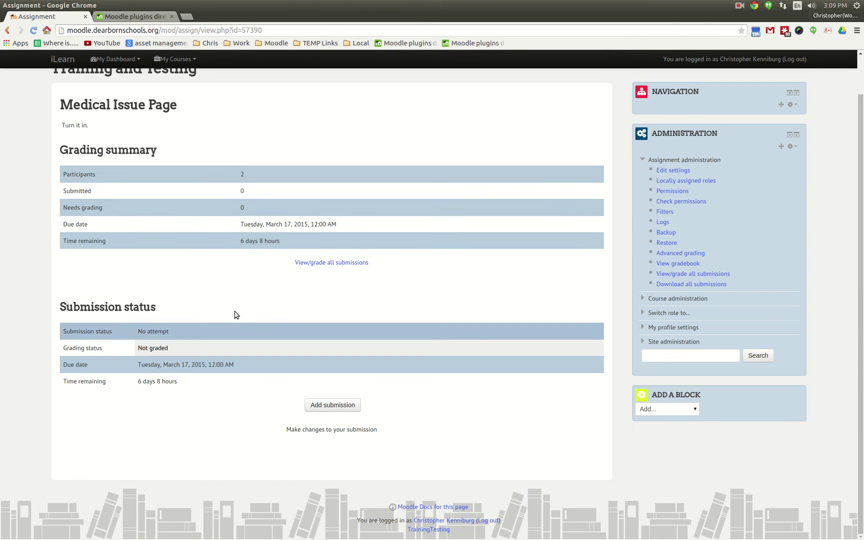
click(332, 406)
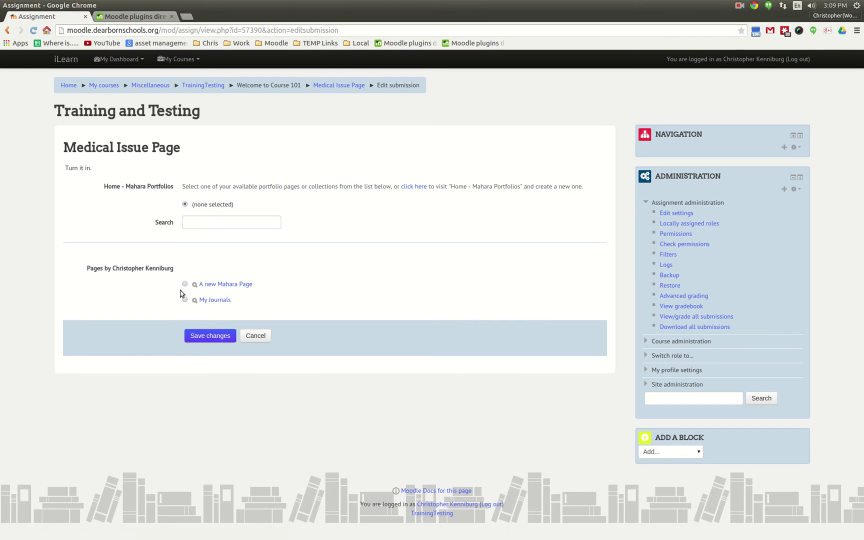
click(185, 299)
click(256, 336)
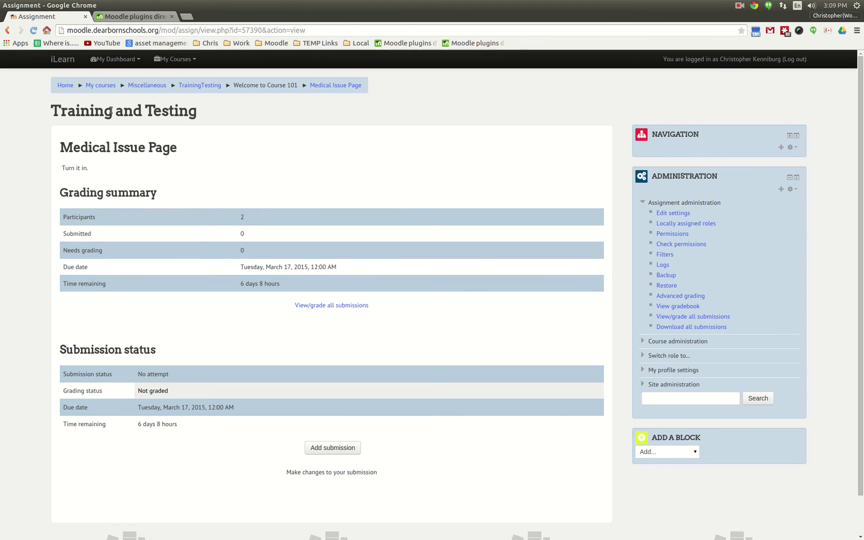
click(65, 86)
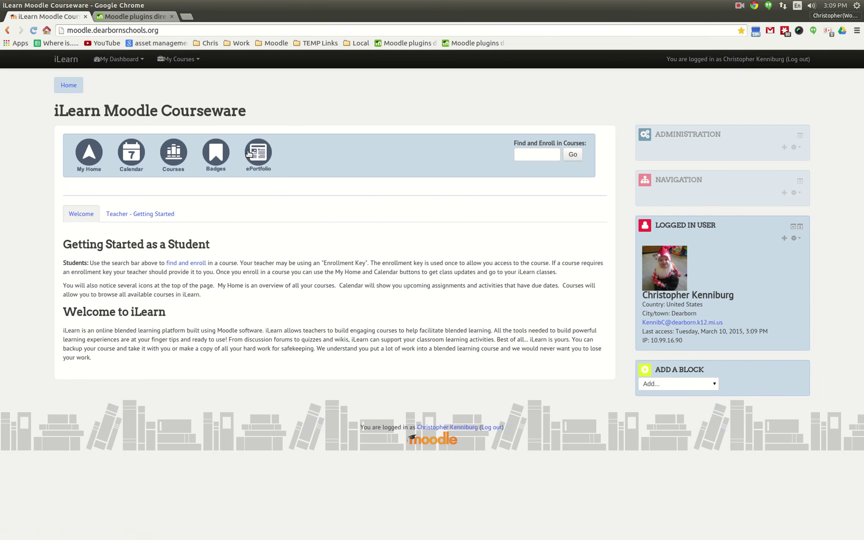
Open Mahara from iLearn and view the My Journals page in edit mode.
click(249, 154)
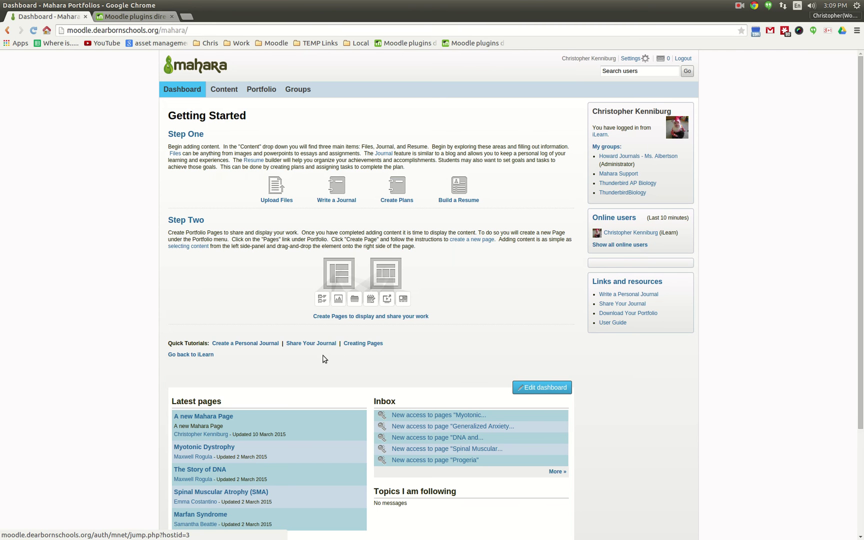
click(261, 108)
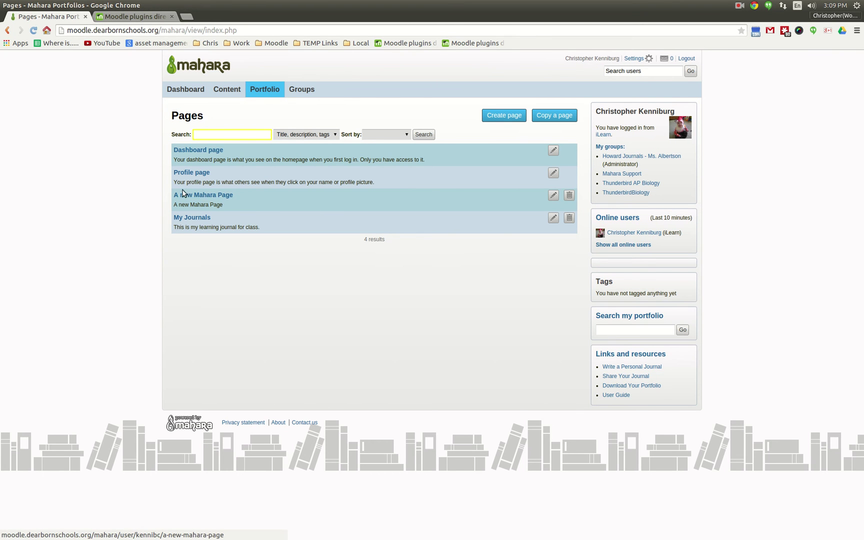
click(197, 221)
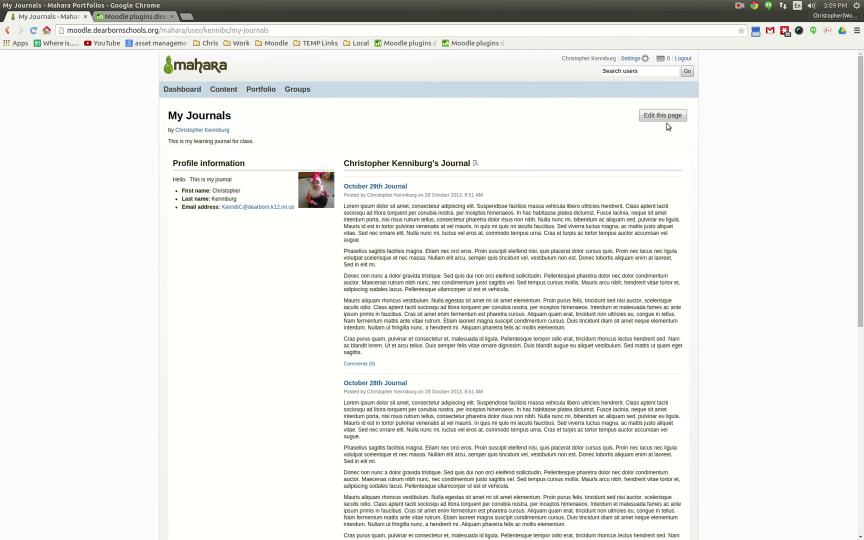
click(676, 112)
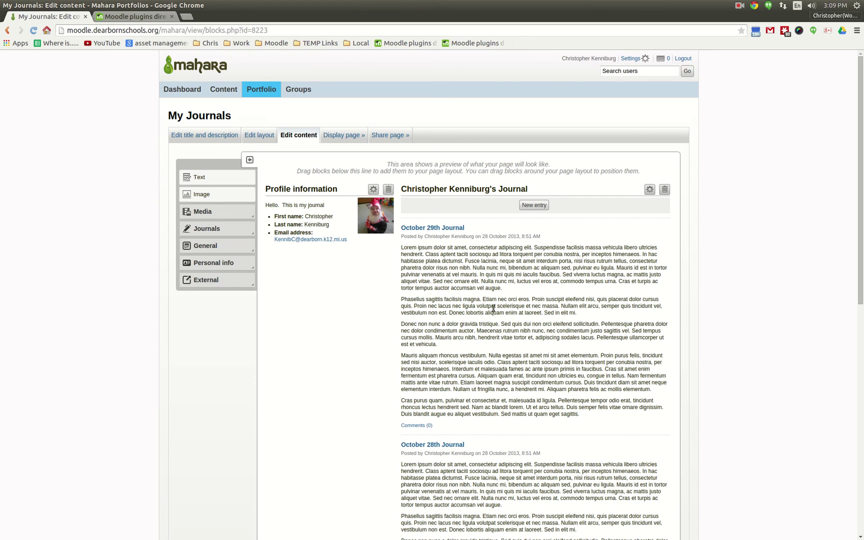
right_click(493, 307)
click(502, 314)
mouse_move(240, 92)
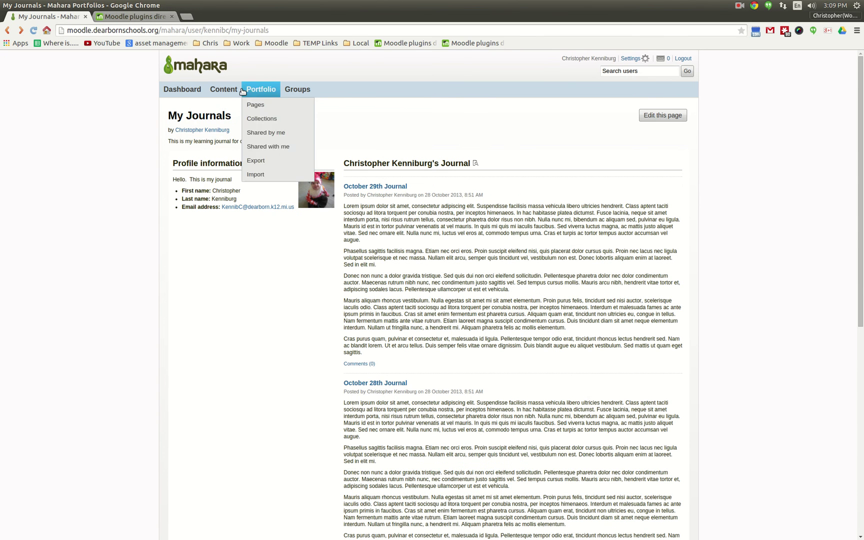
click(274, 105)
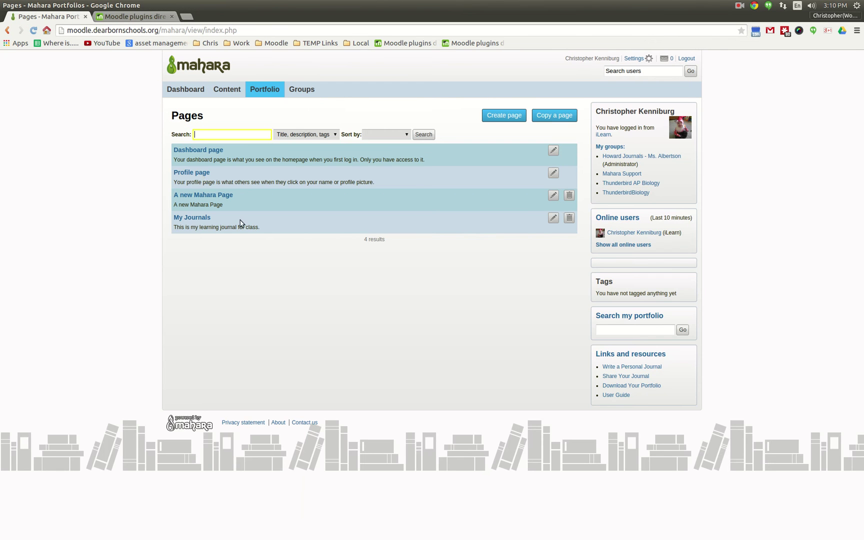
View 'A new Mahara Page' in edit mode, then go to the dashboard.
click(203, 194)
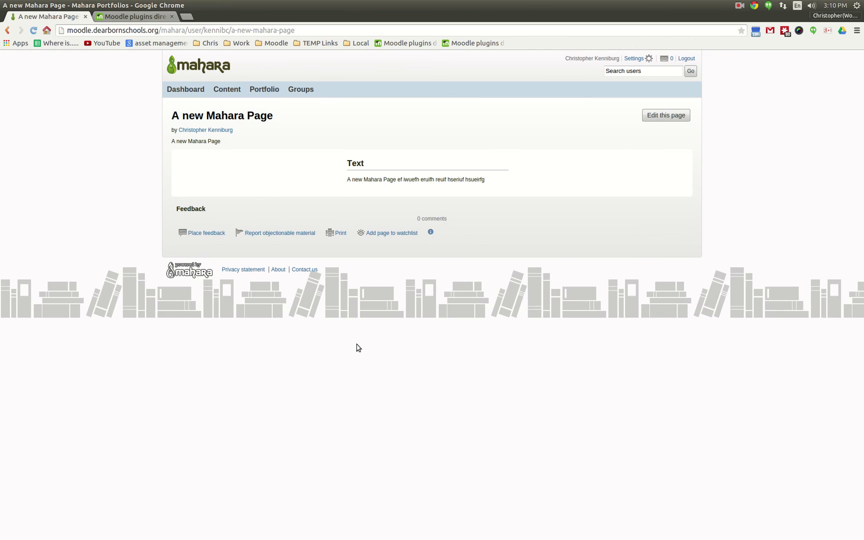
click(660, 118)
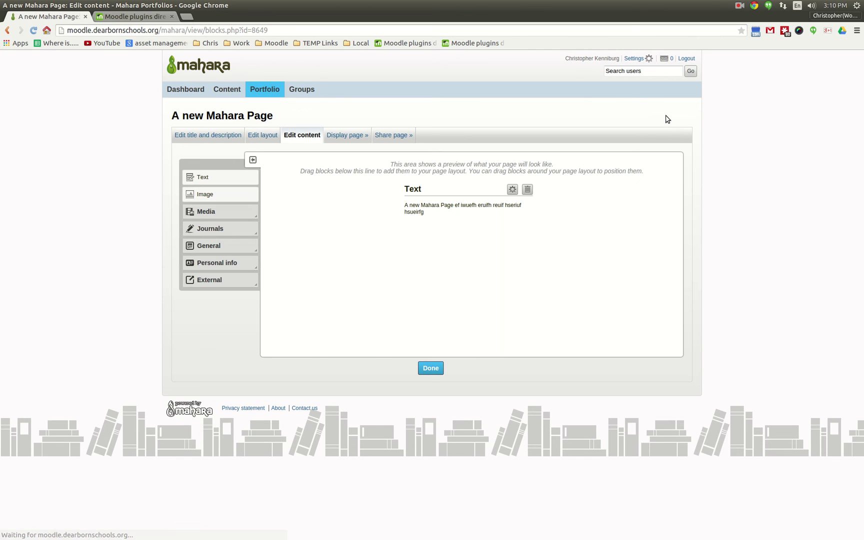
click(267, 89)
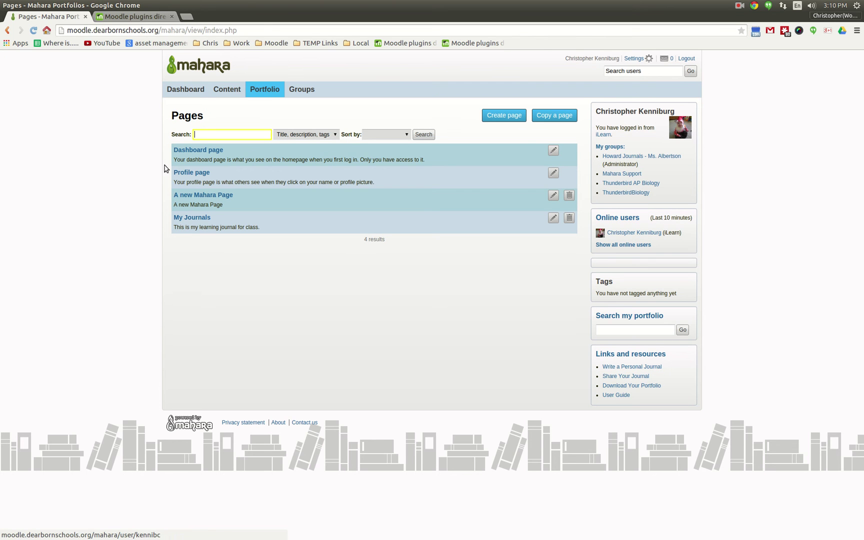
click(196, 93)
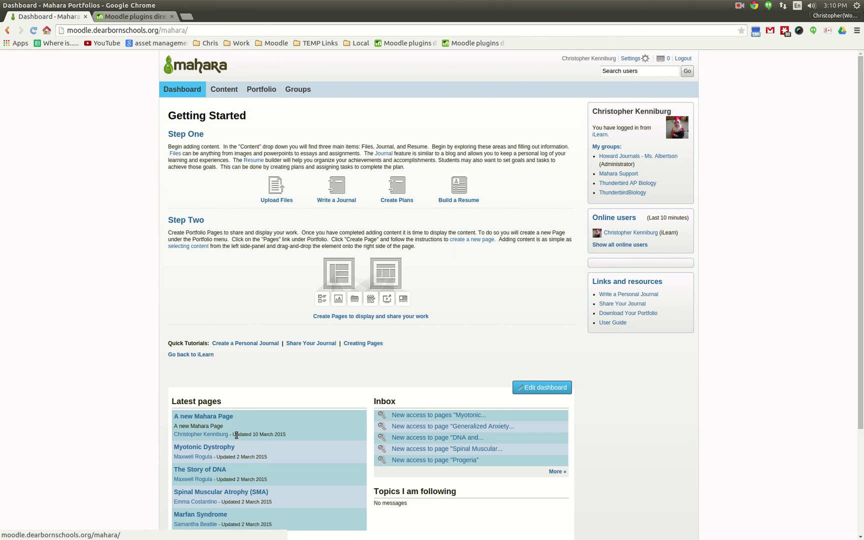
Return to iLearn and open the Mahara Assignment in Training and Testing.
click(185, 354)
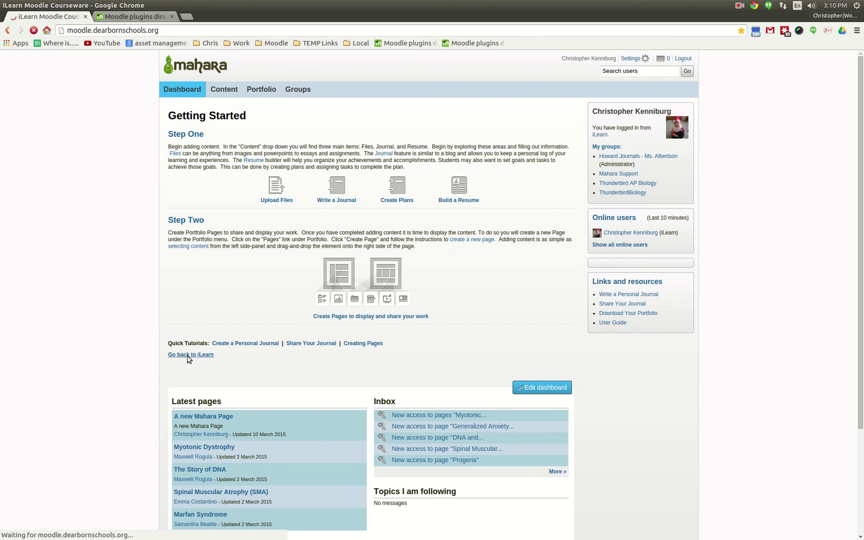
click(179, 59)
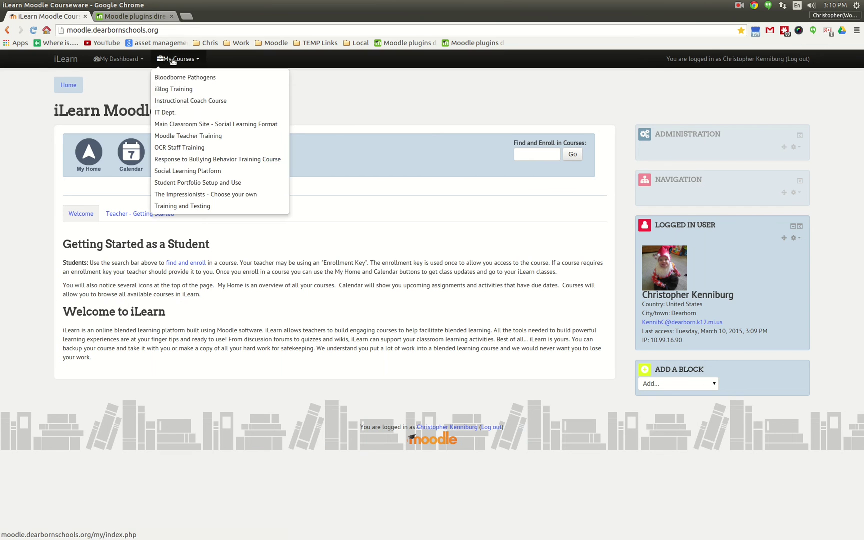
click(187, 205)
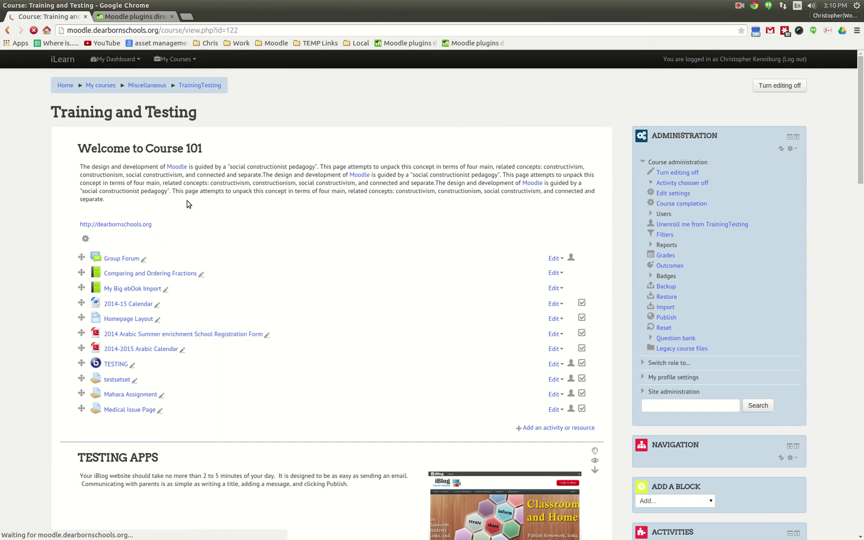
click(140, 399)
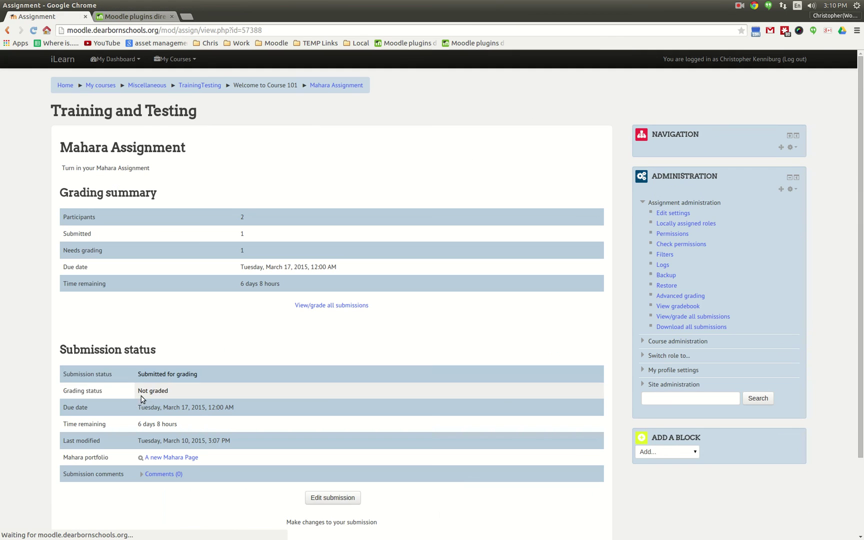
Set Lock submitted pages to Yes and save and display the assignment.
click(674, 213)
scroll(91, 323, down, 3)
scroll(91, 324, down, 5)
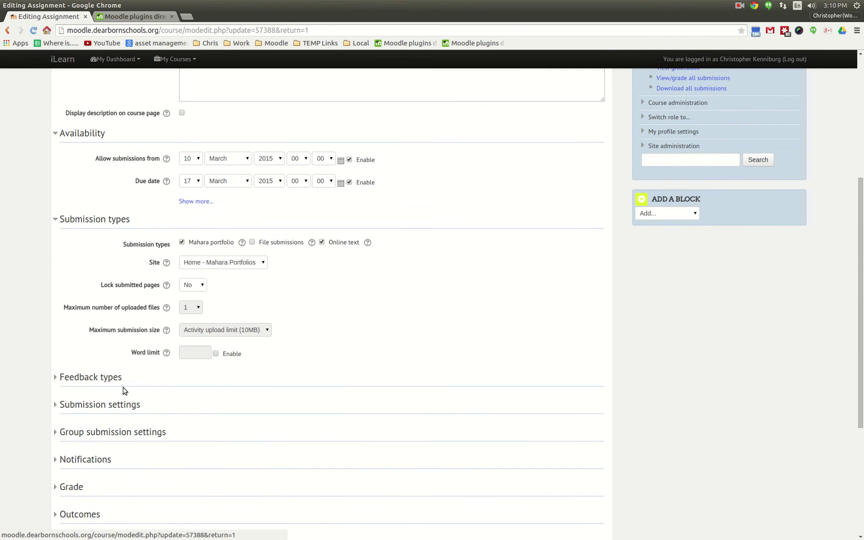
click(202, 286)
click(196, 303)
scroll(345, 420, down, 3)
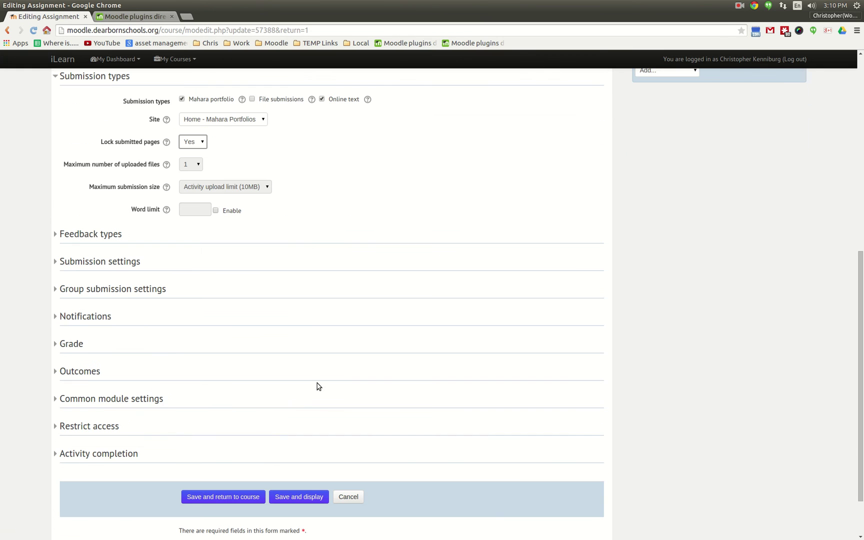
click(296, 500)
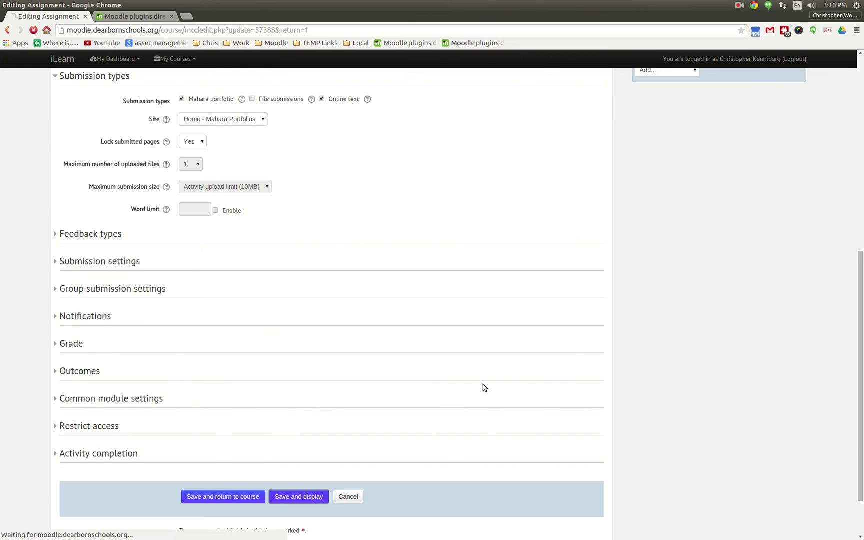
scroll(409, 429, down, 3)
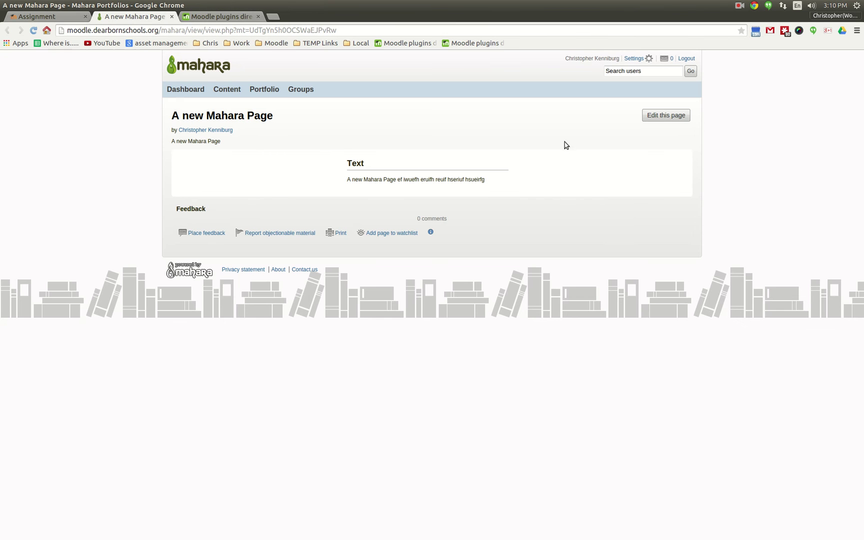
Open the submitted page's editor and layout options, then go to the Mahara dashboard.
click(667, 118)
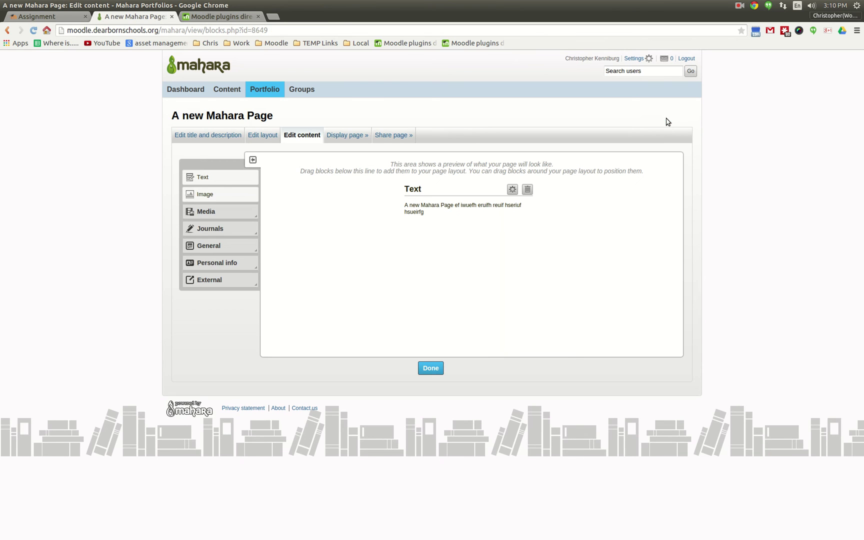
click(256, 134)
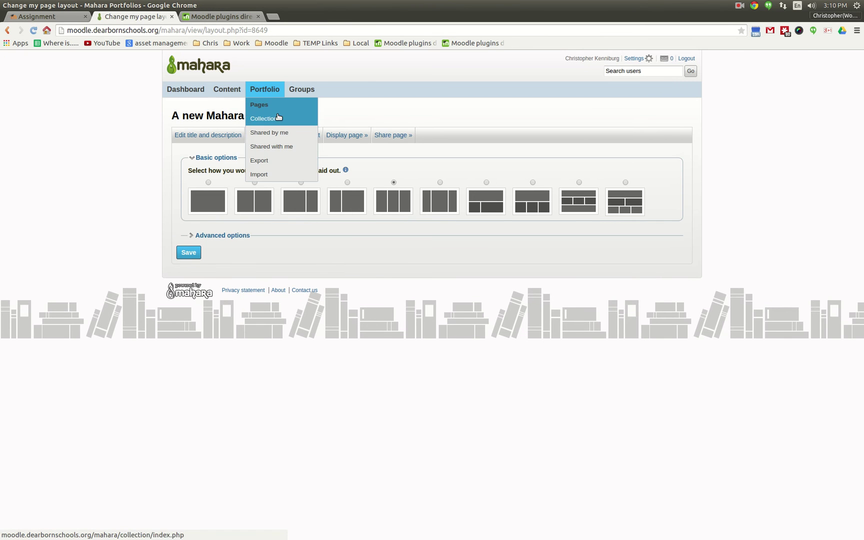
click(275, 106)
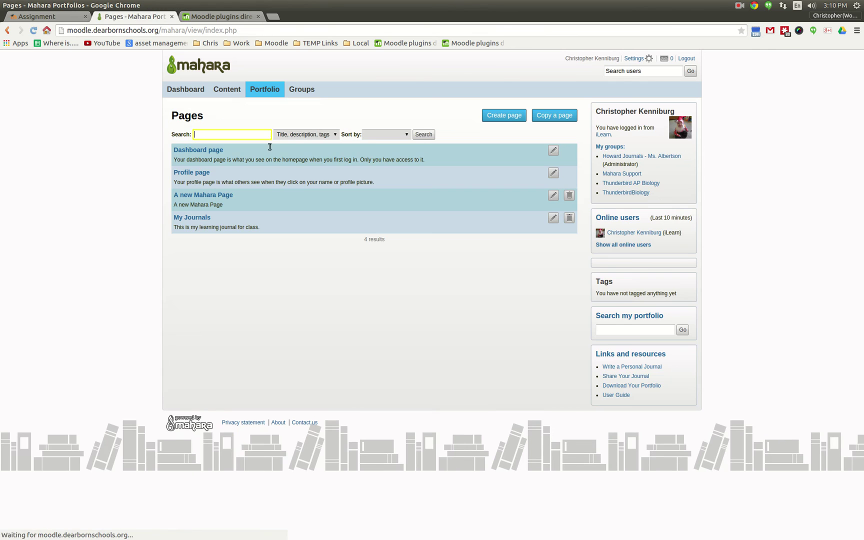
click(184, 89)
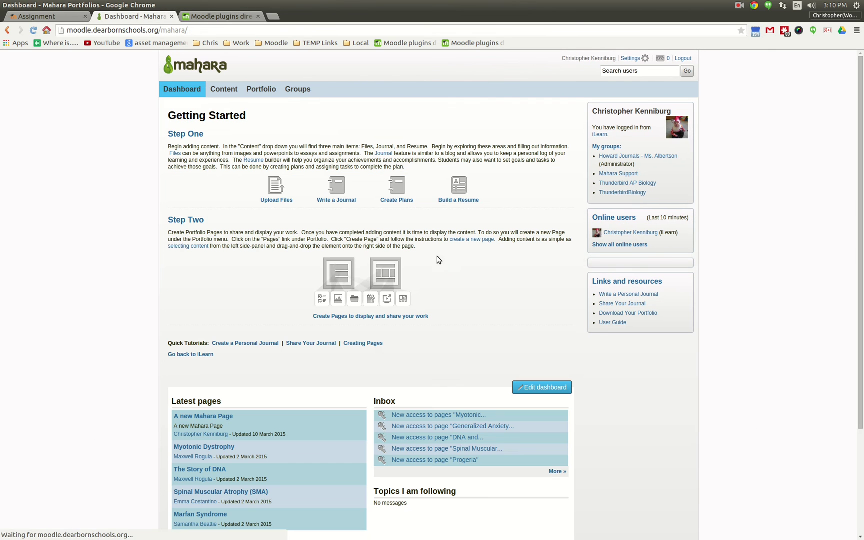
Return to iLearn, reopen Mahara once more, and come back to iLearn.
click(187, 355)
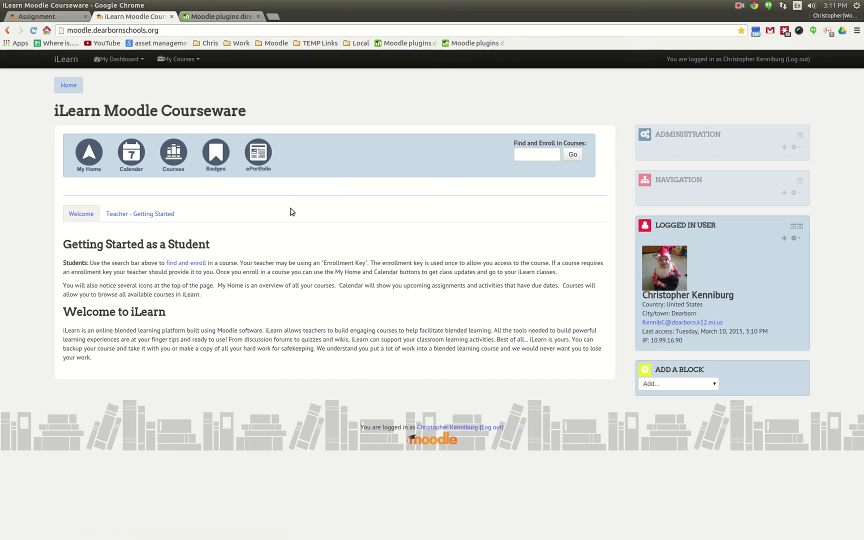
click(258, 162)
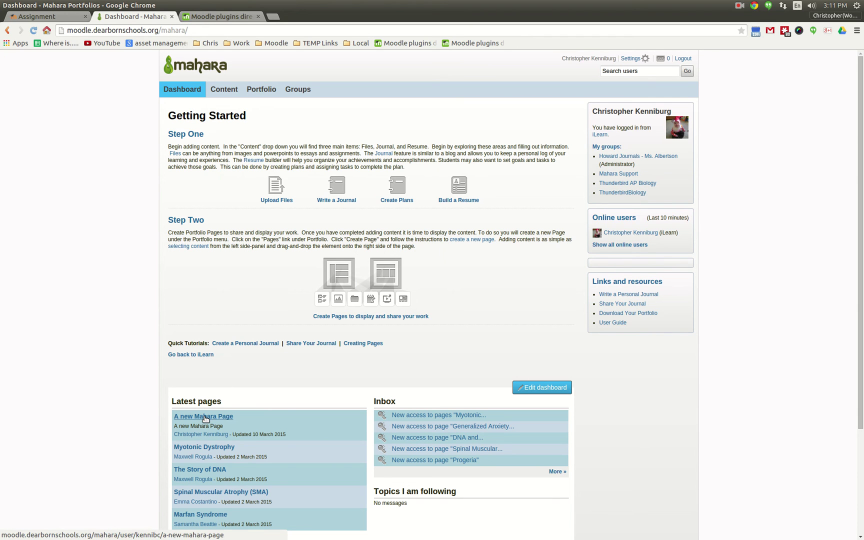
click(190, 355)
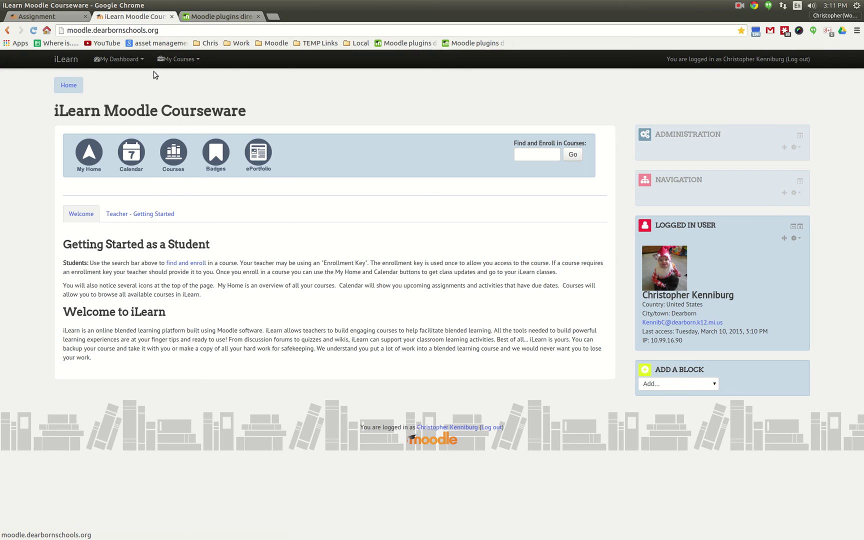
click(168, 59)
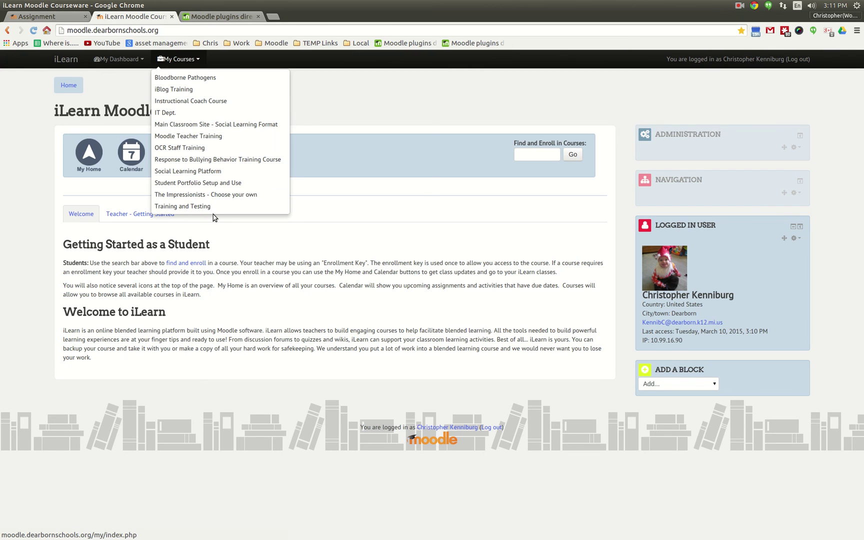
click(298, 311)
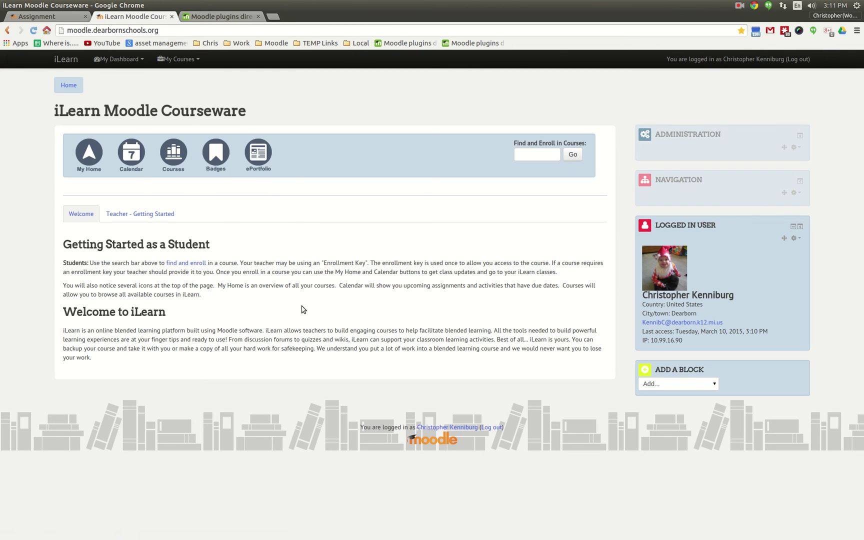